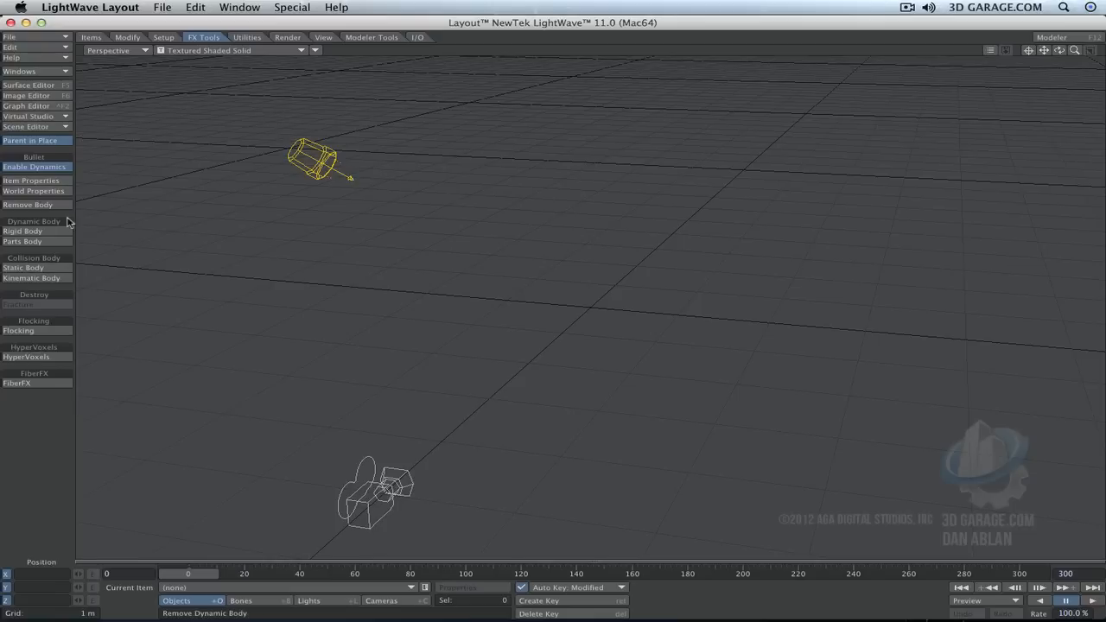
Step: Disable Bullet dynamics and inspect the dynamics world properties
click(66, 168)
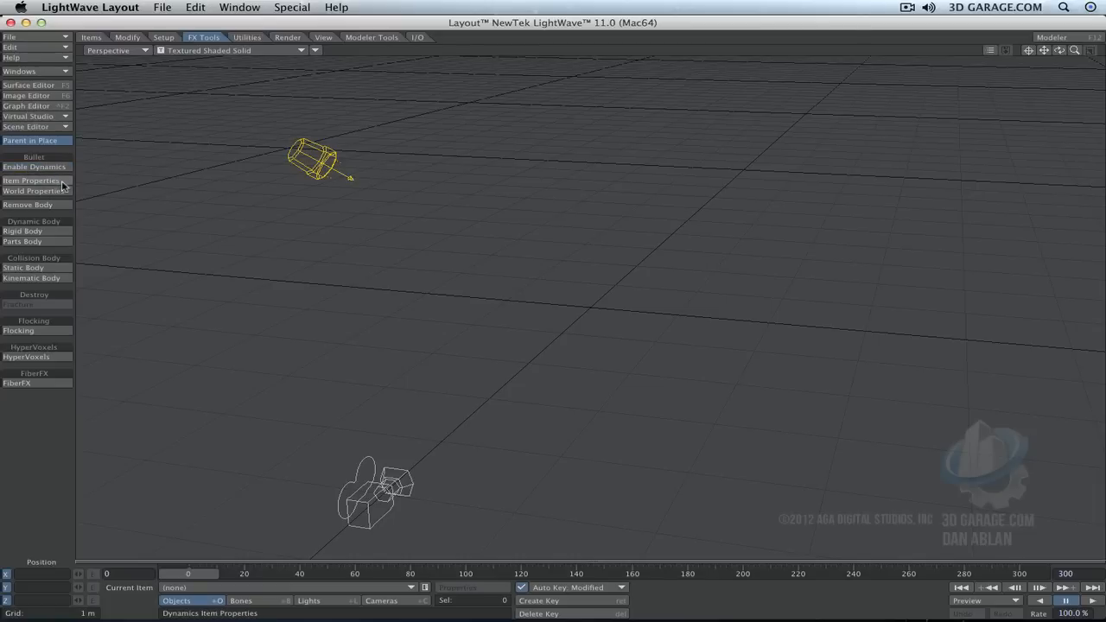
click(68, 193)
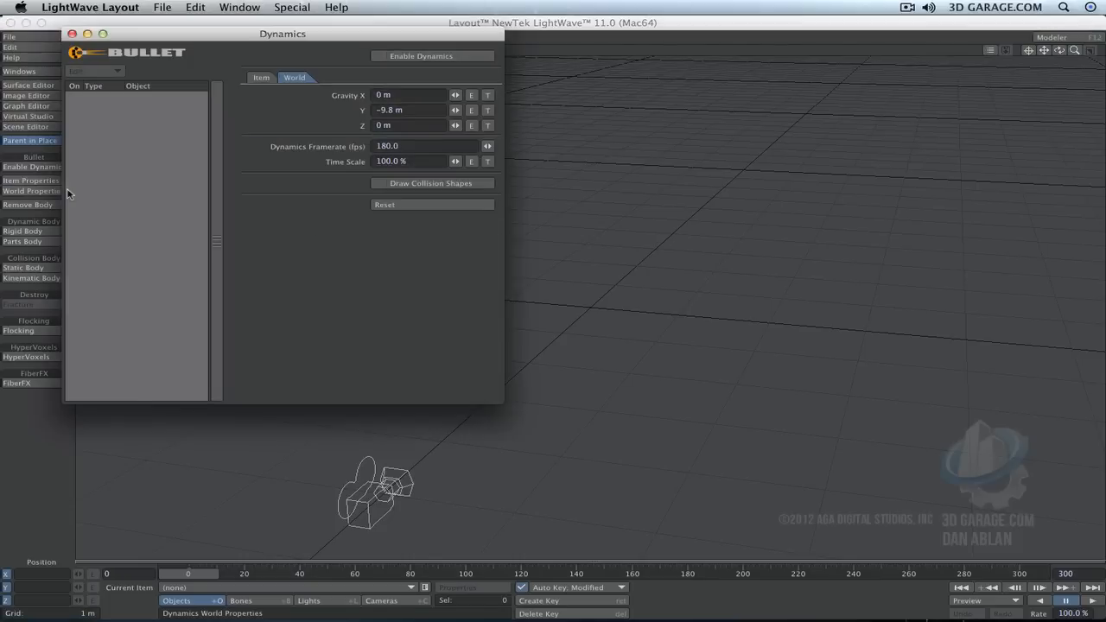
click(73, 34)
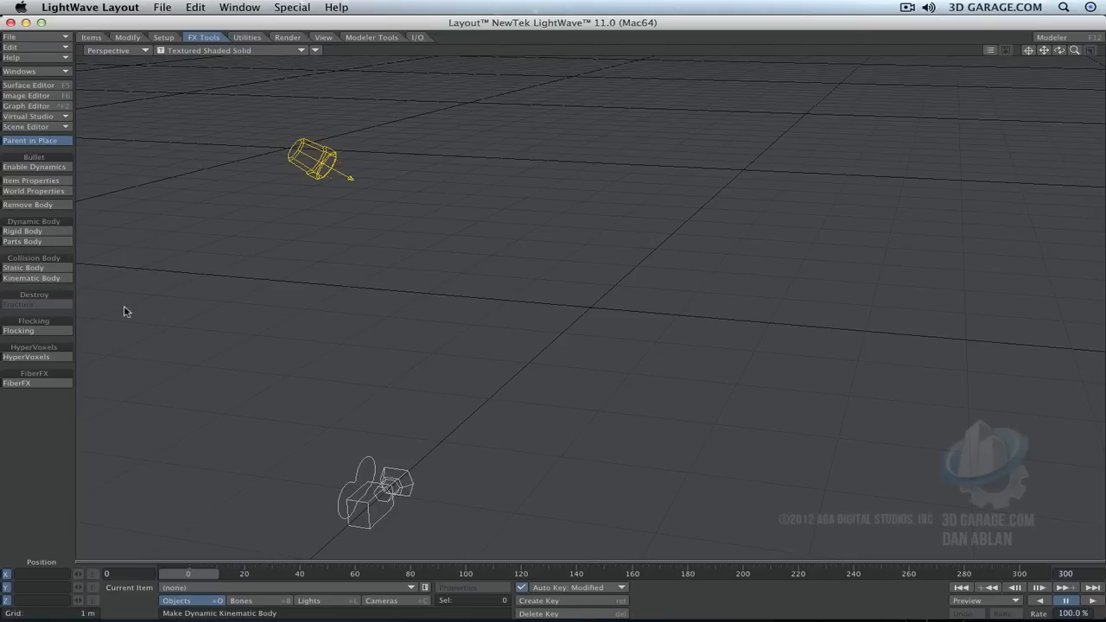
Step: Open the Flock Master and add a new flock generator to the scene
click(61, 333)
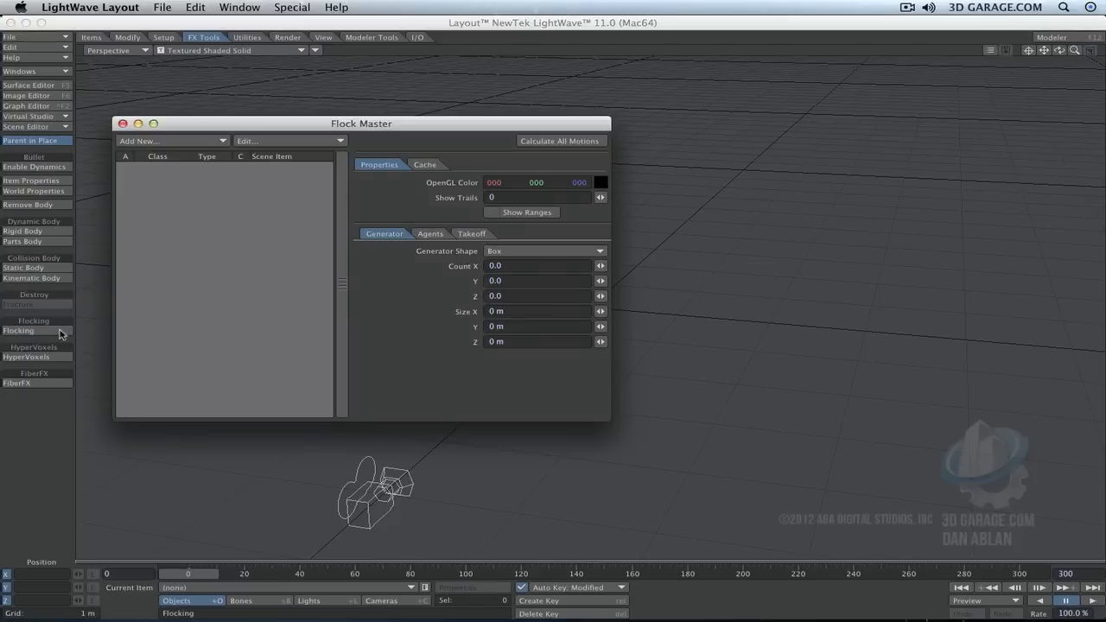
drag(380, 122, 352, 68)
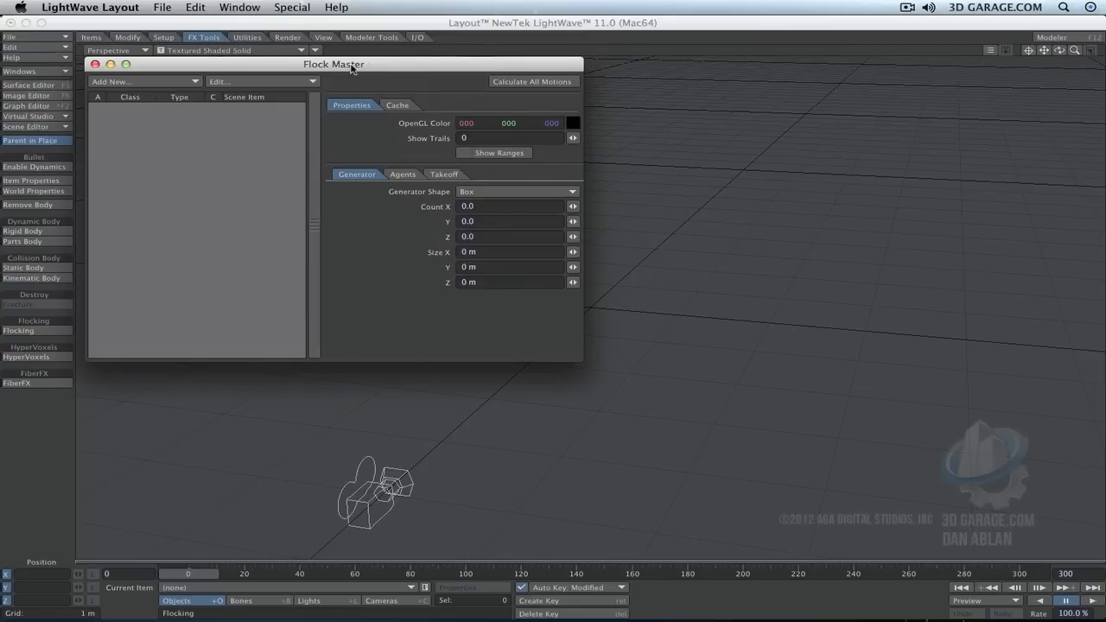
click(161, 83)
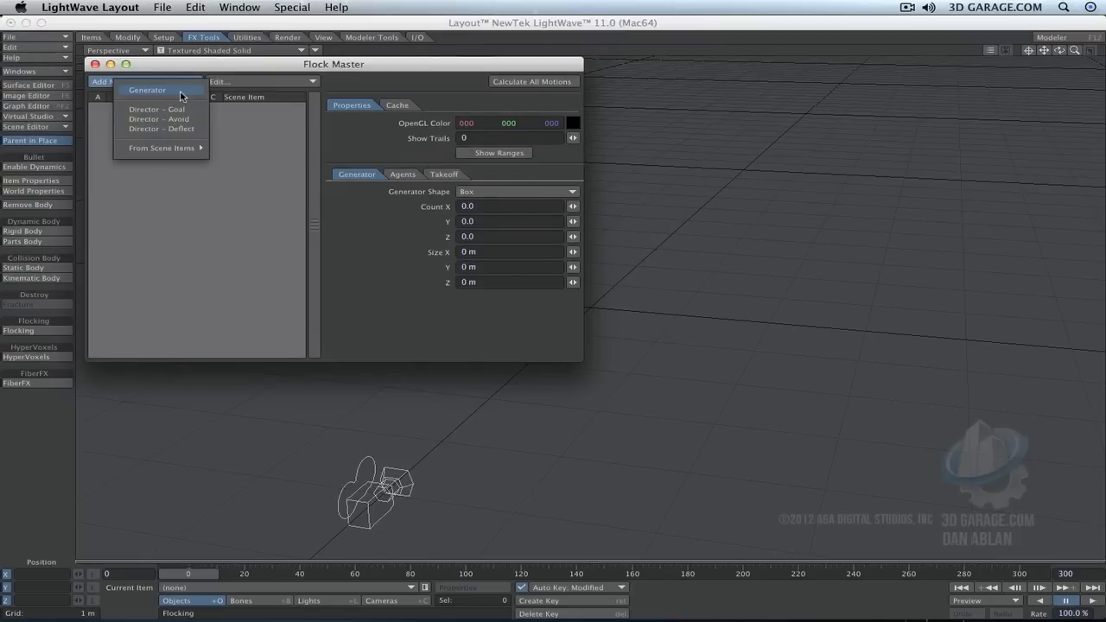
click(182, 92)
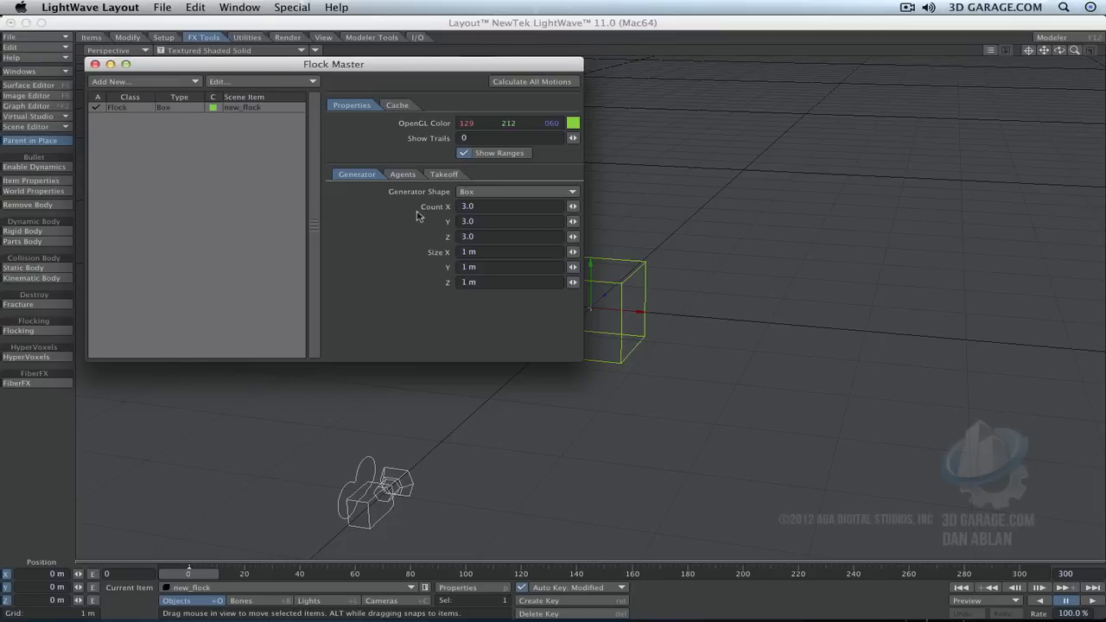
Step: Set the box generator's agent count to 8 in X, Y and Z
mouse_move(1045, 51)
mouse_down()
mouse_move(1091, 68)
mouse_move(1048, 52)
mouse_up()
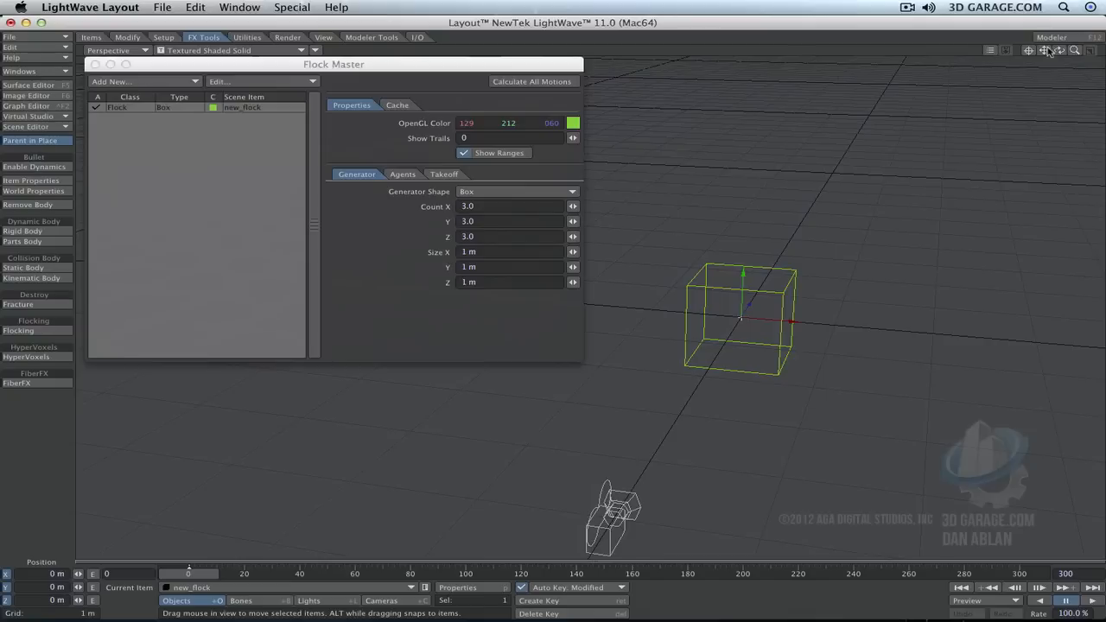
mouse_move(1059, 50)
mouse_down()
mouse_move(1079, 59)
mouse_move(1061, 53)
mouse_up()
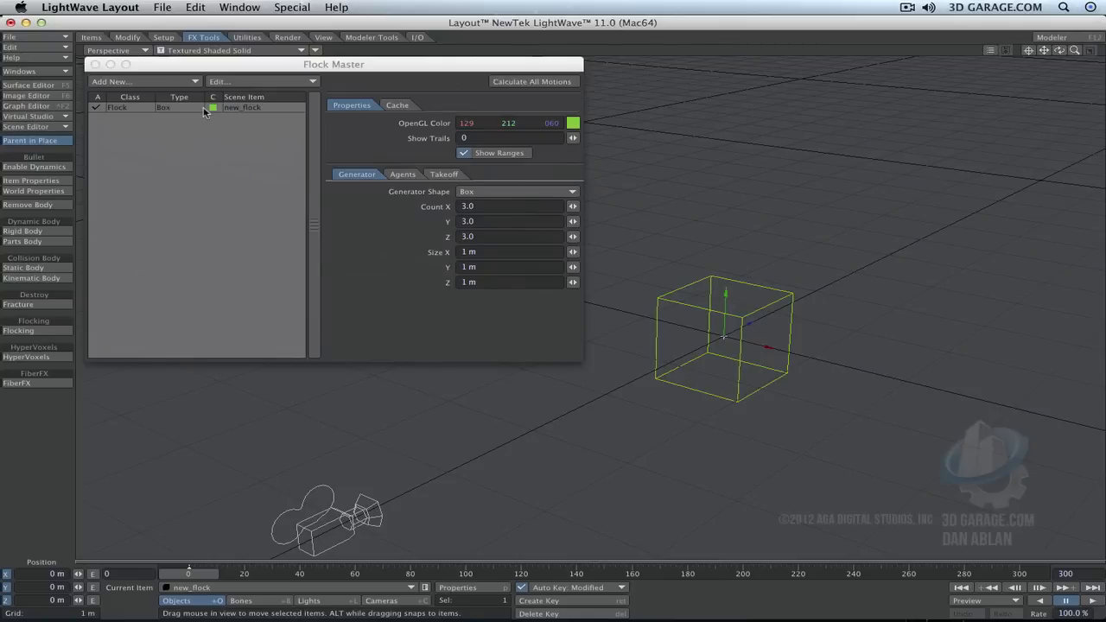
click(502, 201)
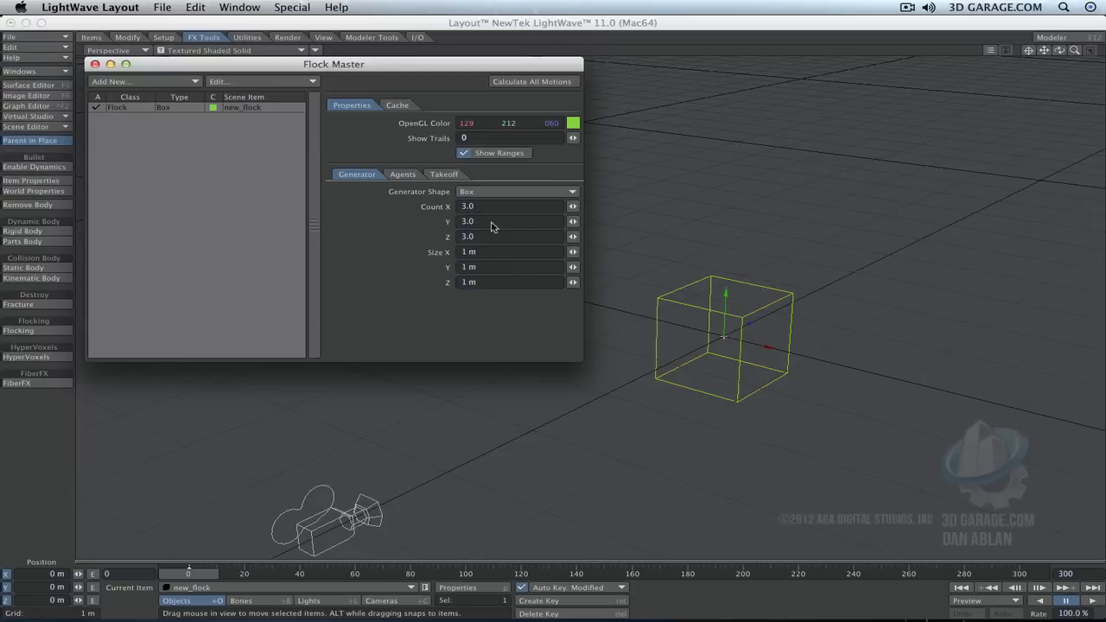
drag(491, 210, 452, 210)
text(8)
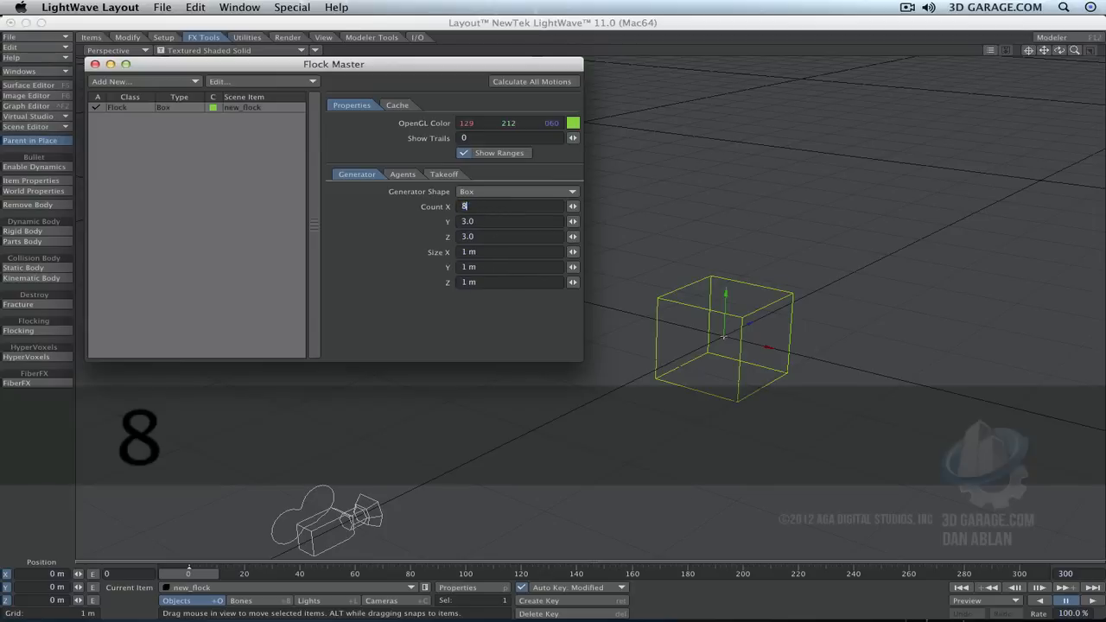
key(Tab)
text(8)
key(Tab)
text(8)
key(Tab)
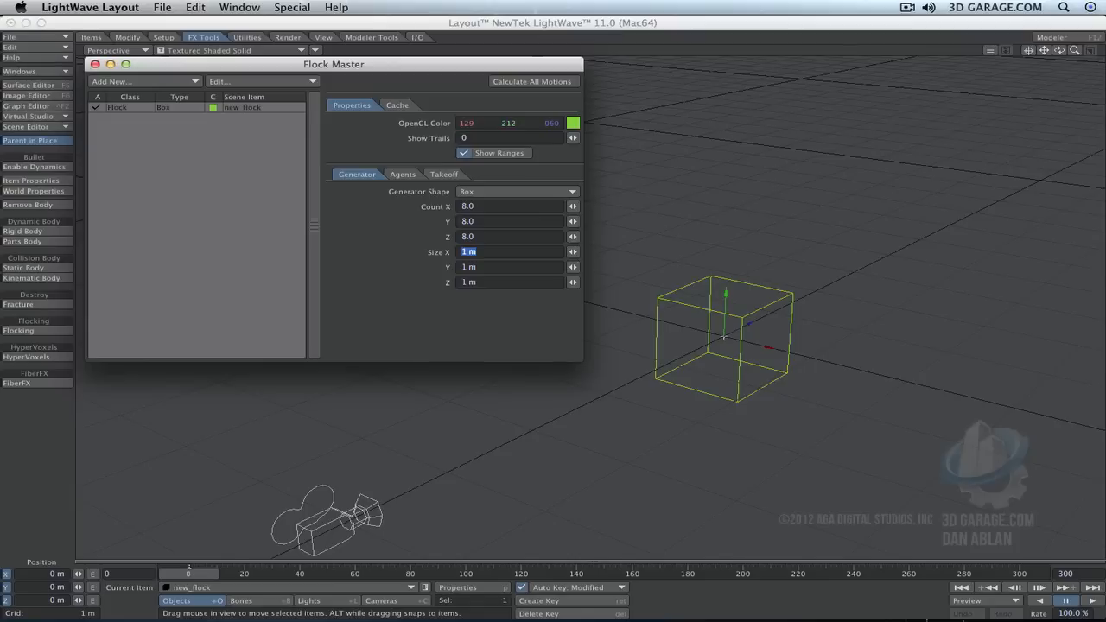
Step: Set the box generator's size to 500 mm in X, Y and Z
text(.5)
key(Tab)
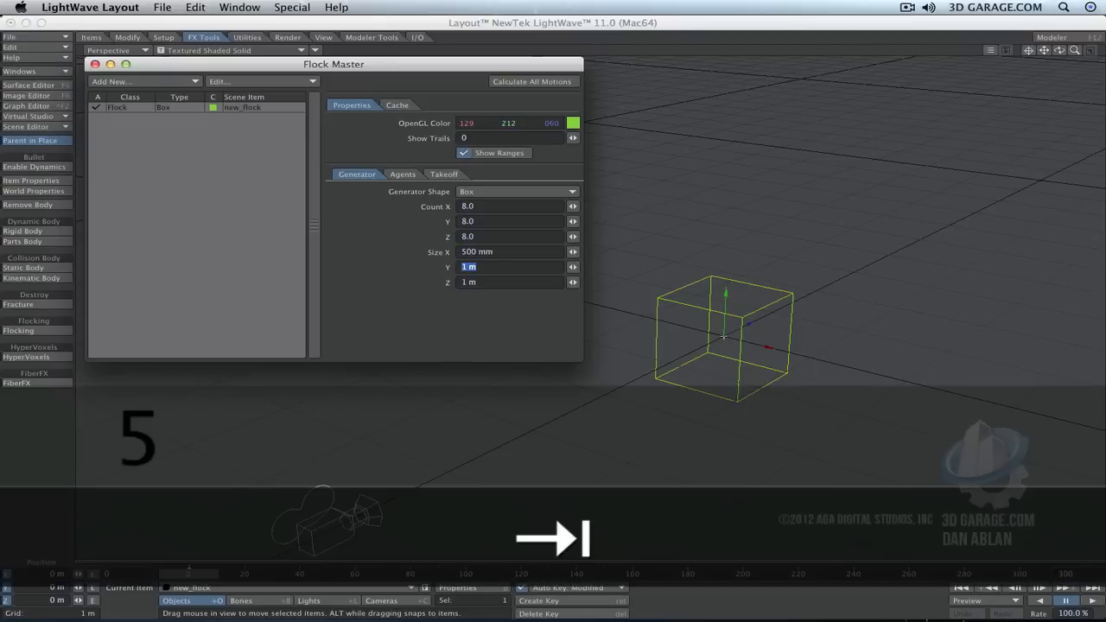
text(.5)
key(Tab)
text(.)
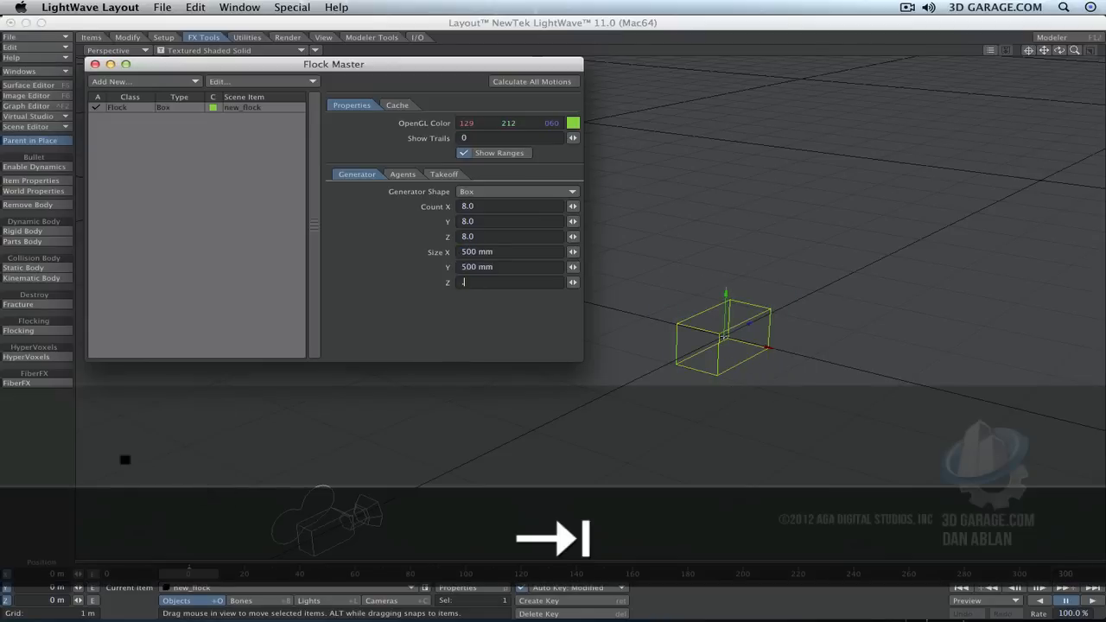
text(500)
key(Tab)
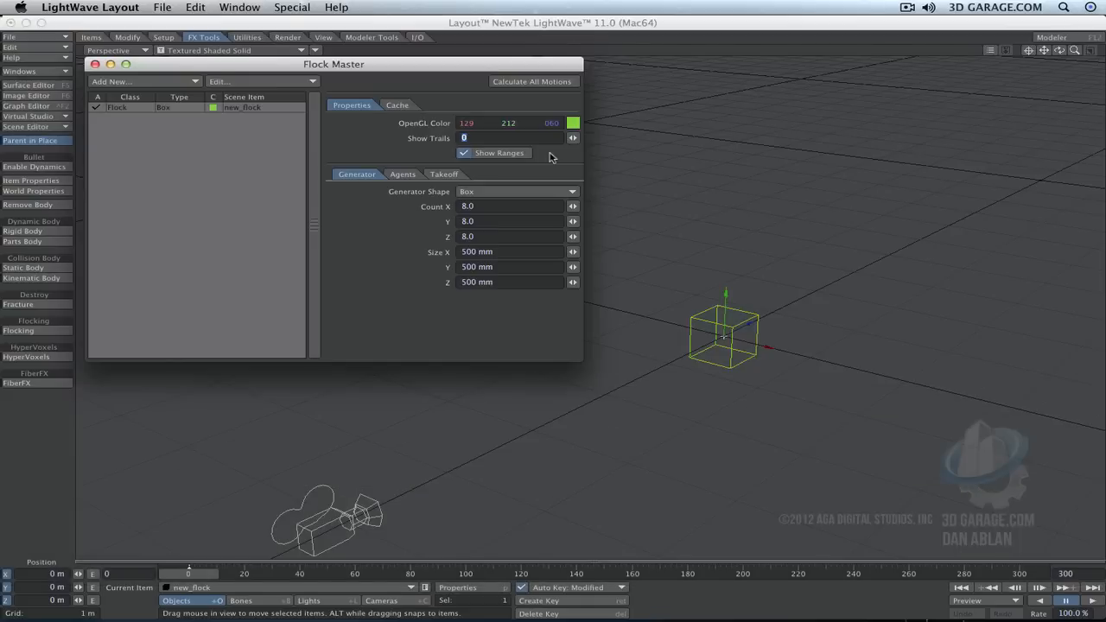
click(1090, 602)
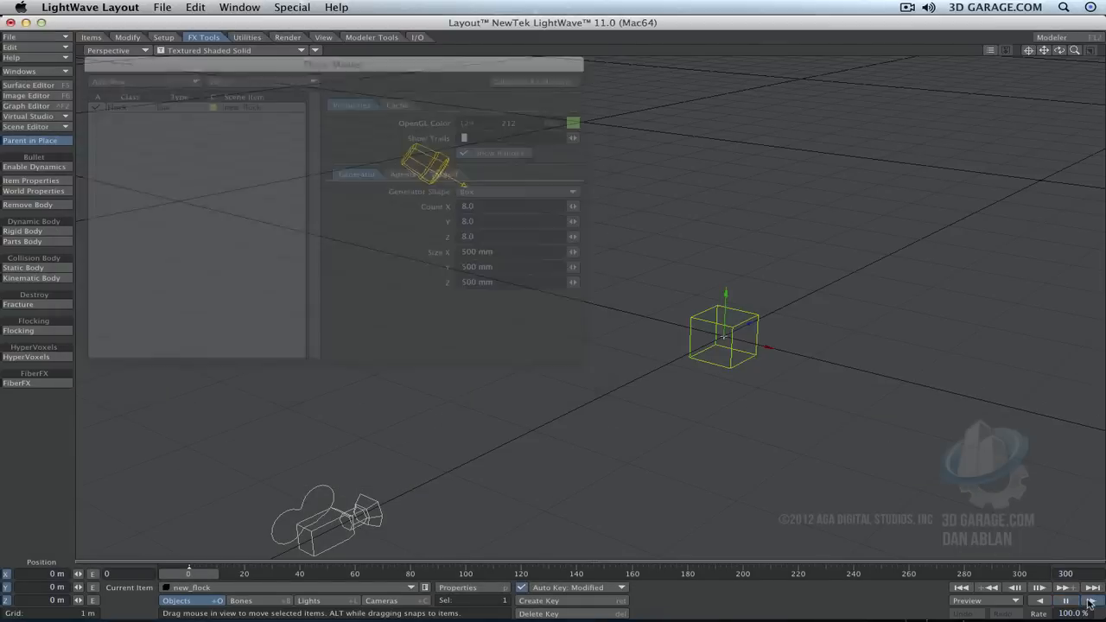
click(1065, 603)
click(961, 588)
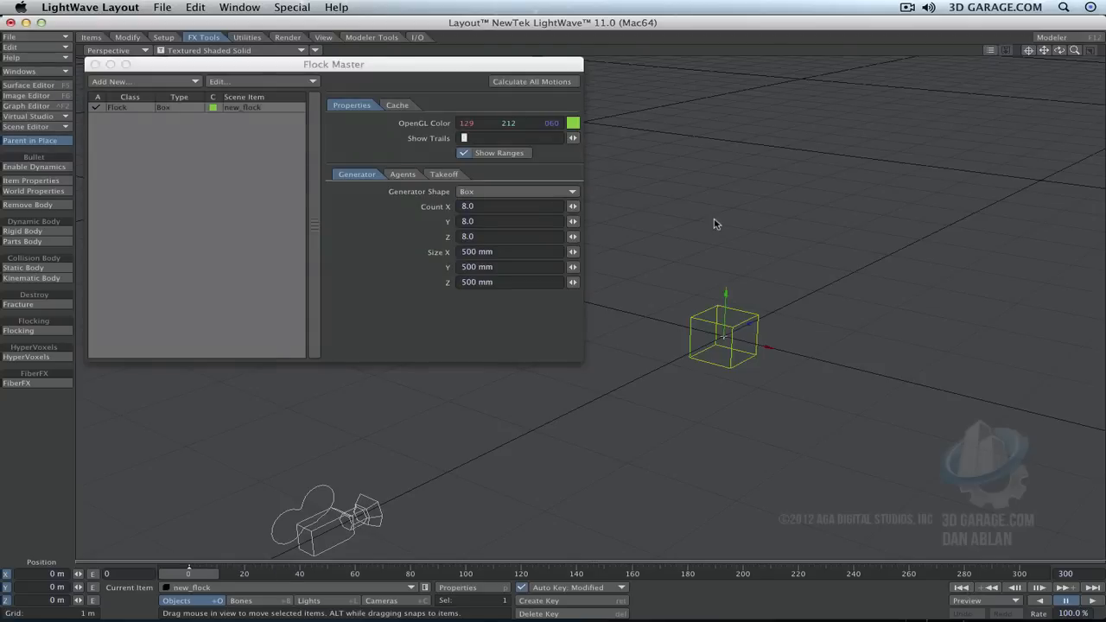
Step: Calculate all flock motions, play the animation back and return to frame 0
click(545, 82)
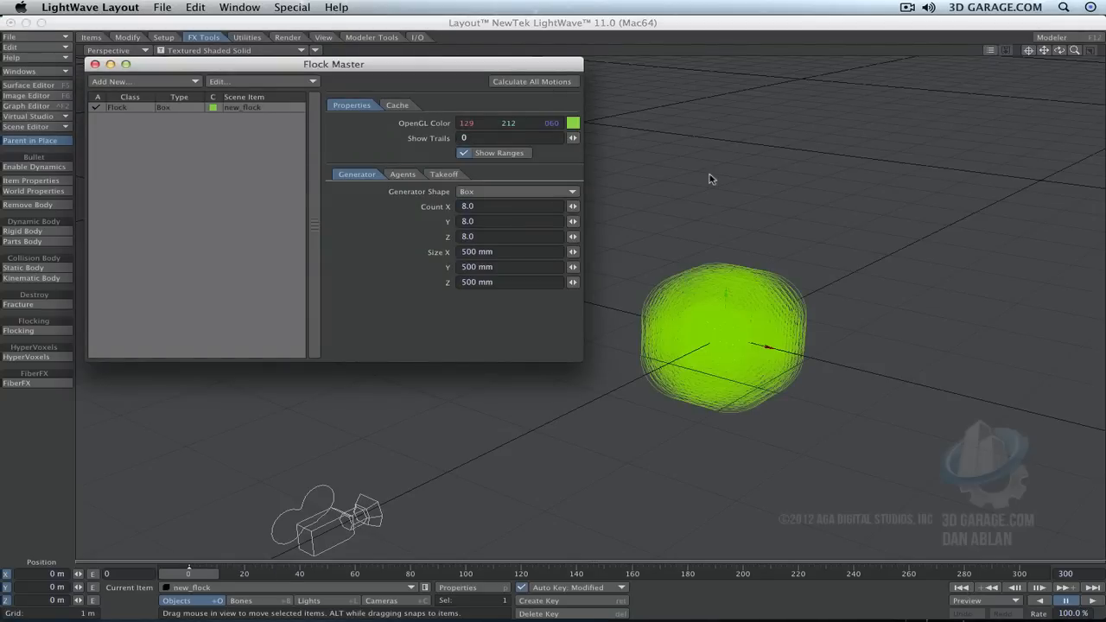
click(1090, 603)
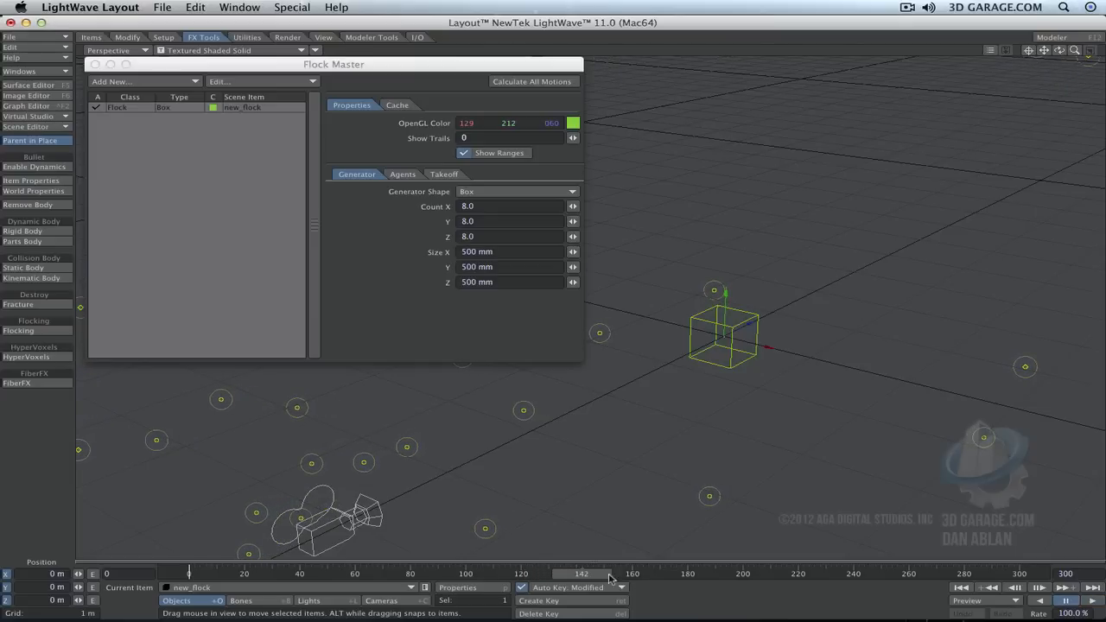
drag(582, 574, 188, 574)
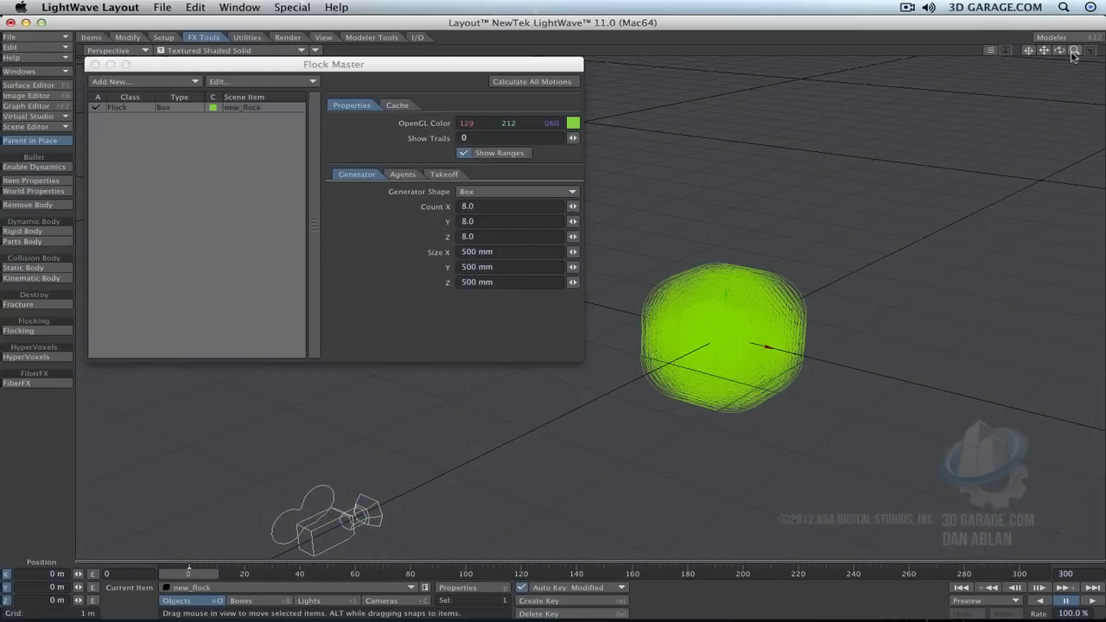
Step: Add a goal director to the flock setup and move it to about 34 m along the Z axis
drag(1075, 54, 1076, 54)
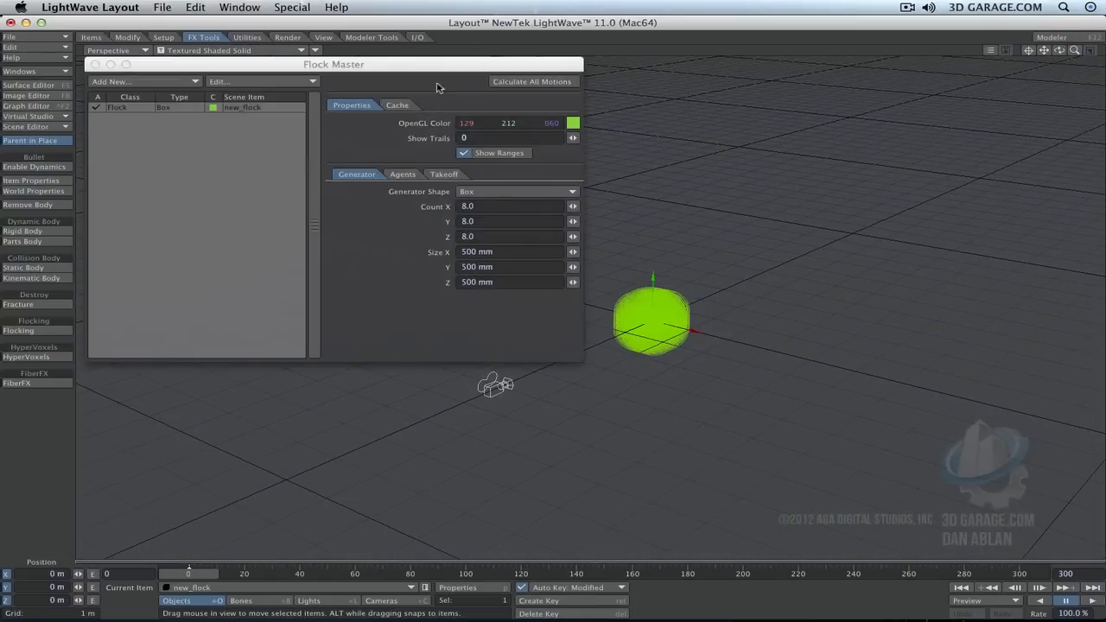
click(164, 83)
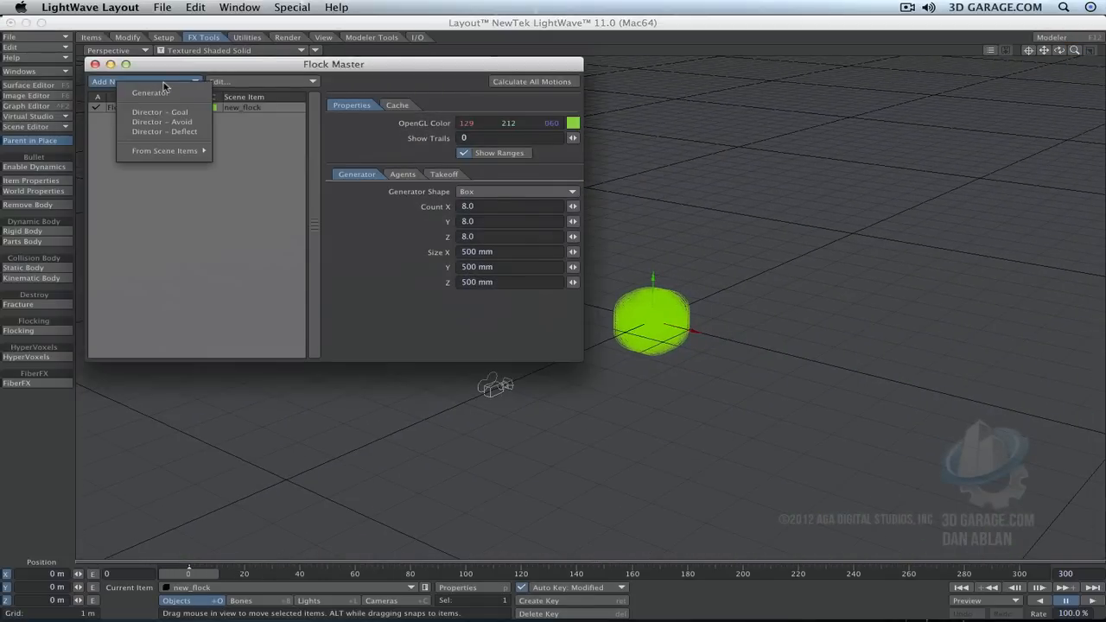
click(198, 114)
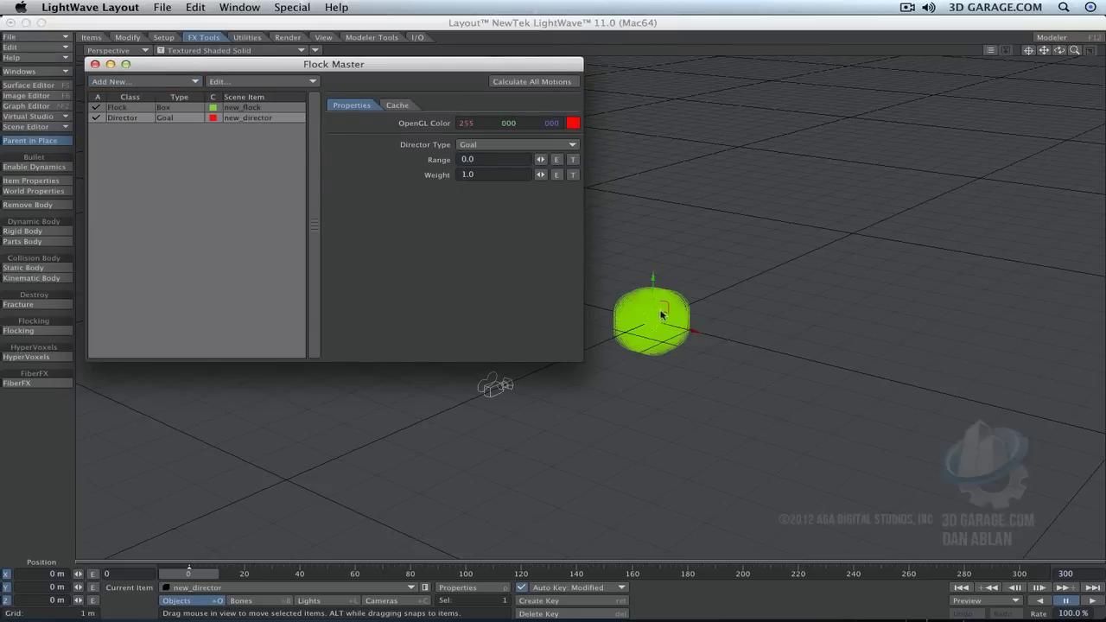
drag(666, 318, 1097, 110)
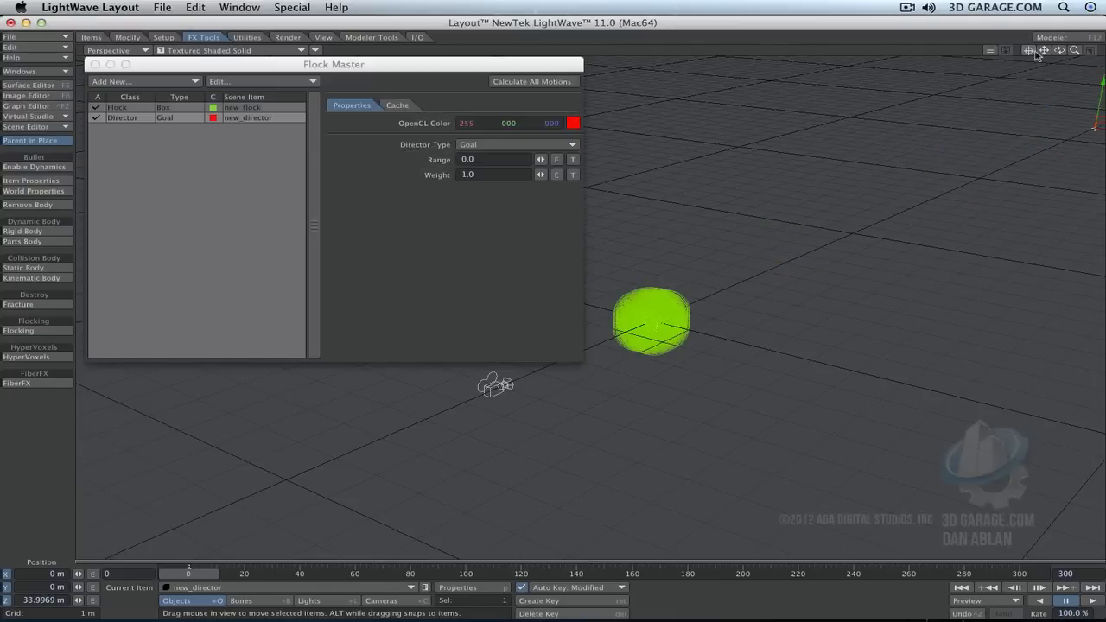
Step: Recalculate all motions with the goal director, play the flock's movement toward it, and return to frame 0
drag(1075, 51, 1076, 52)
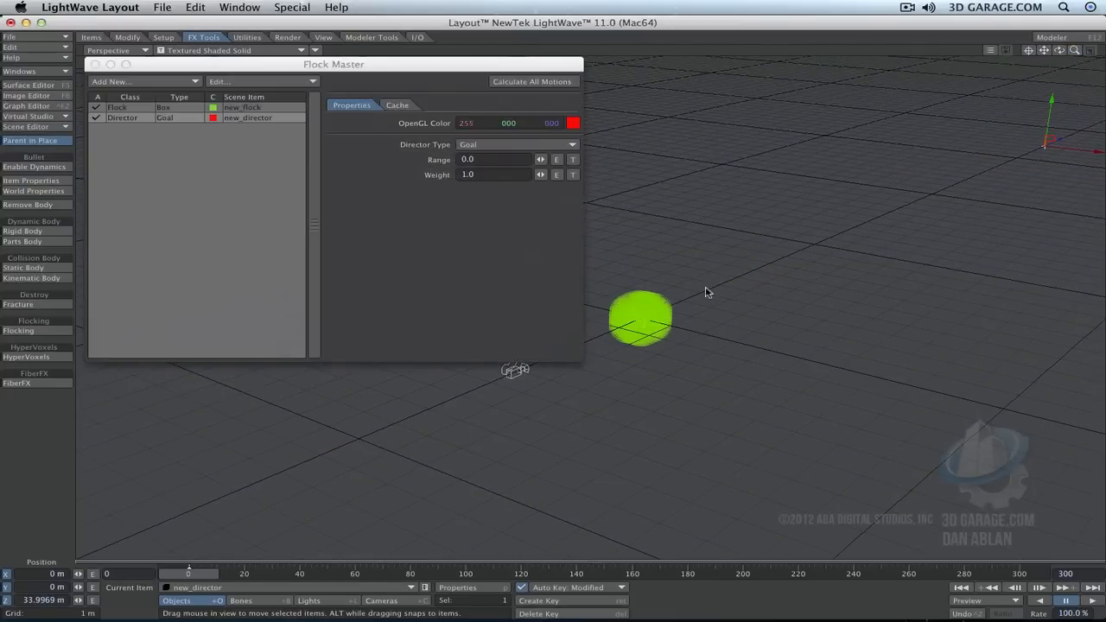
click(541, 89)
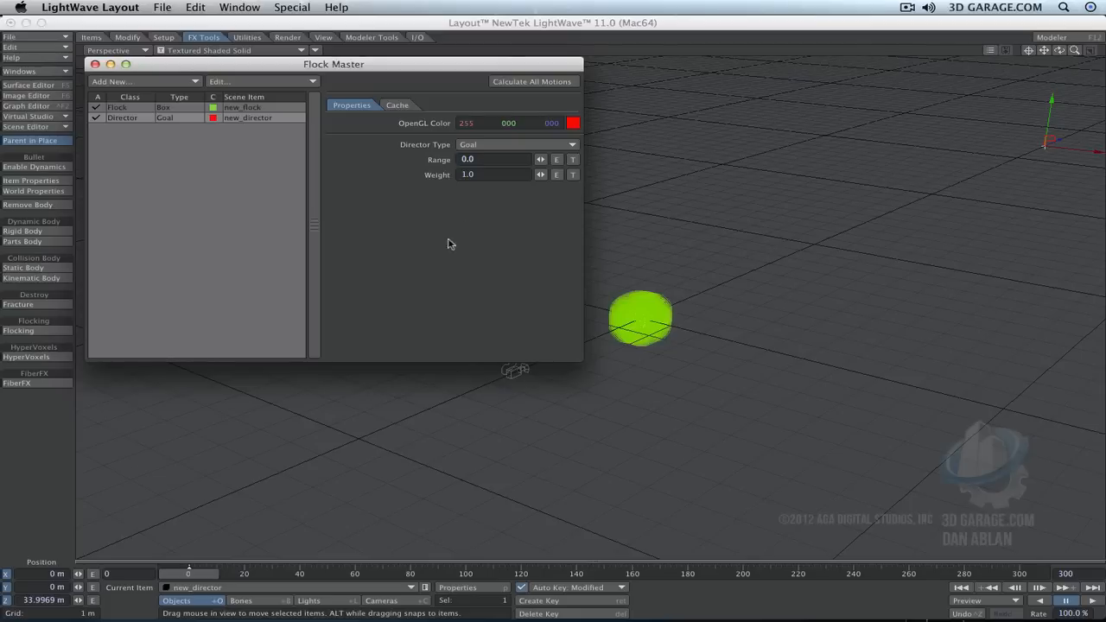
click(1094, 601)
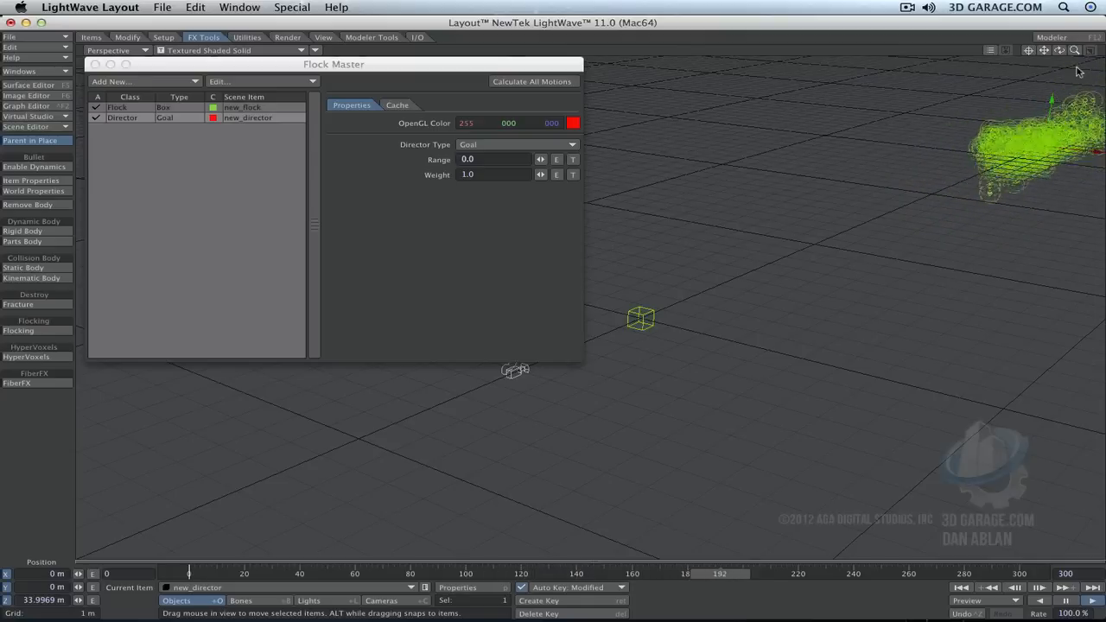
drag(1045, 52, 998, 58)
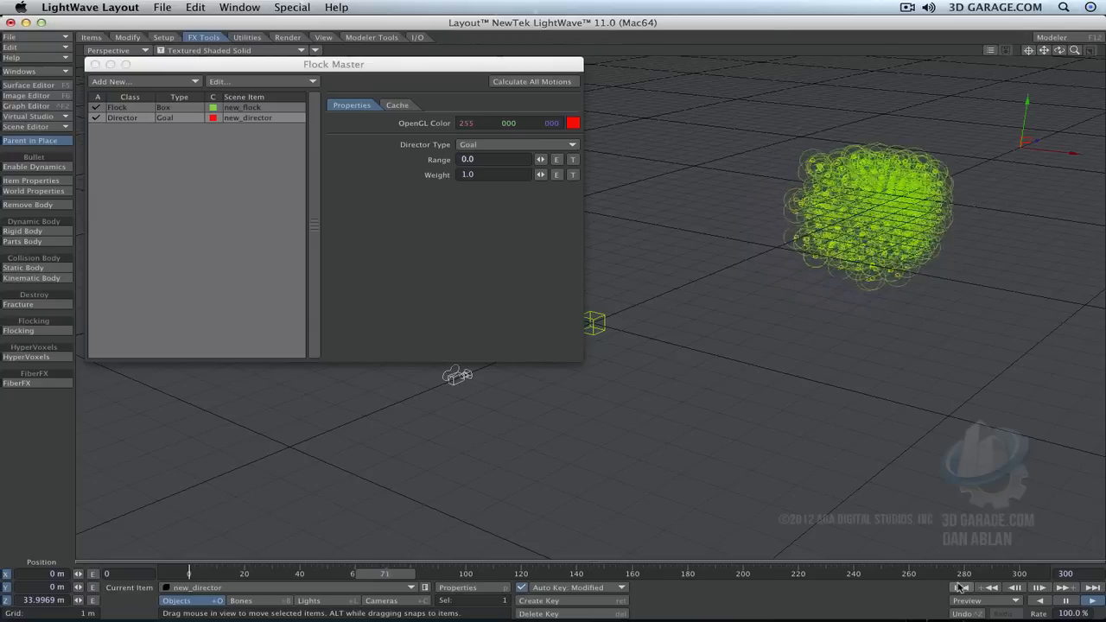
click(1067, 602)
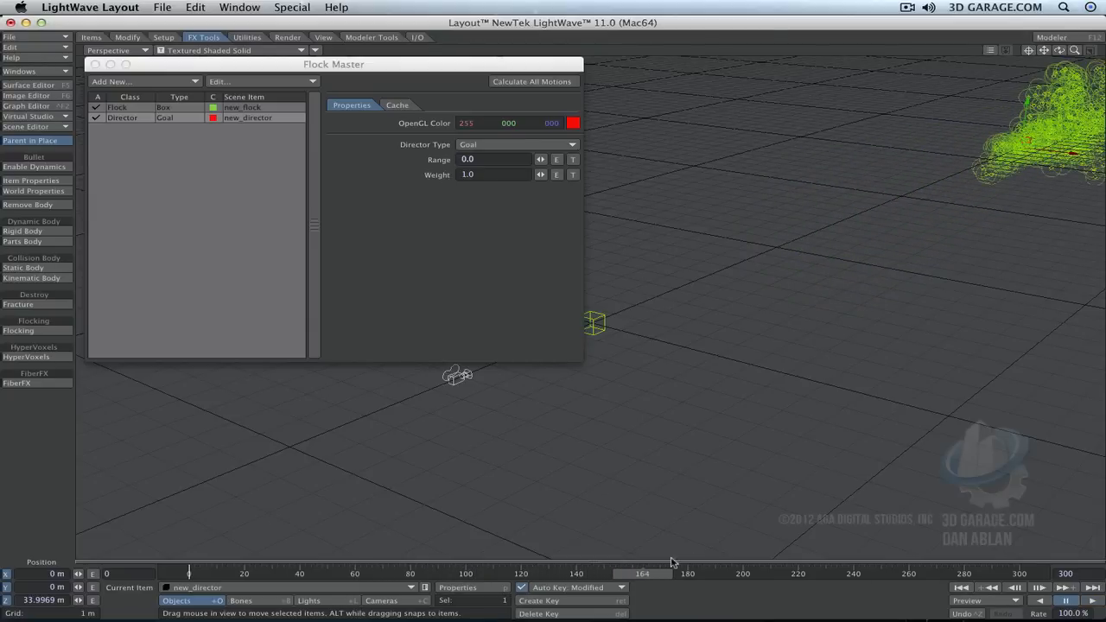
drag(642, 574, 189, 574)
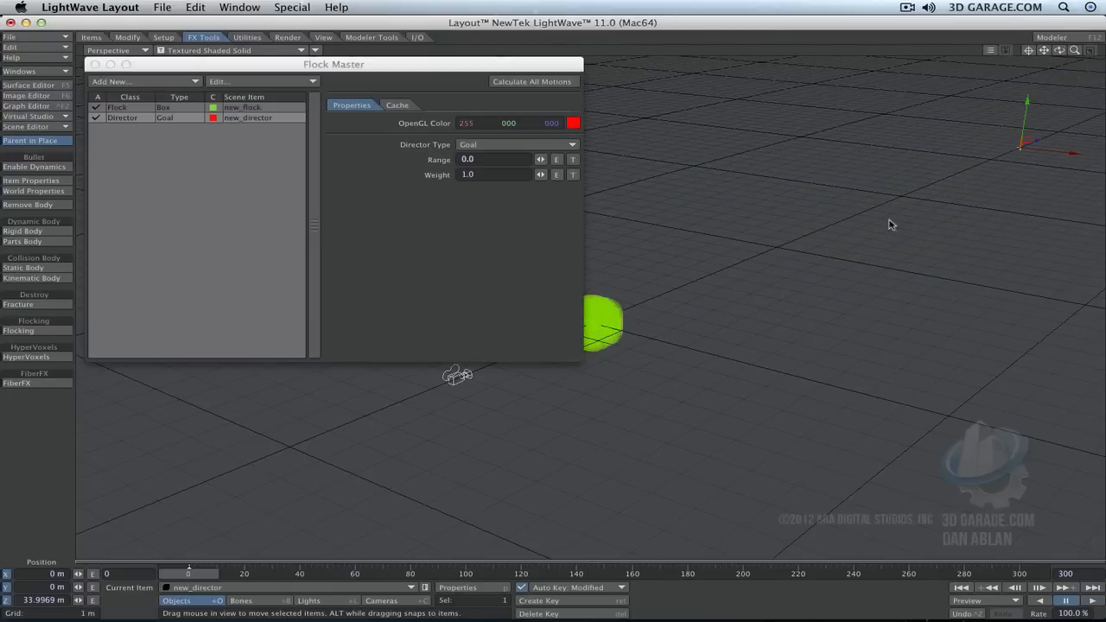
Step: Set the flock agents' behavior preset to Swarm and recalculate all motions
click(150, 107)
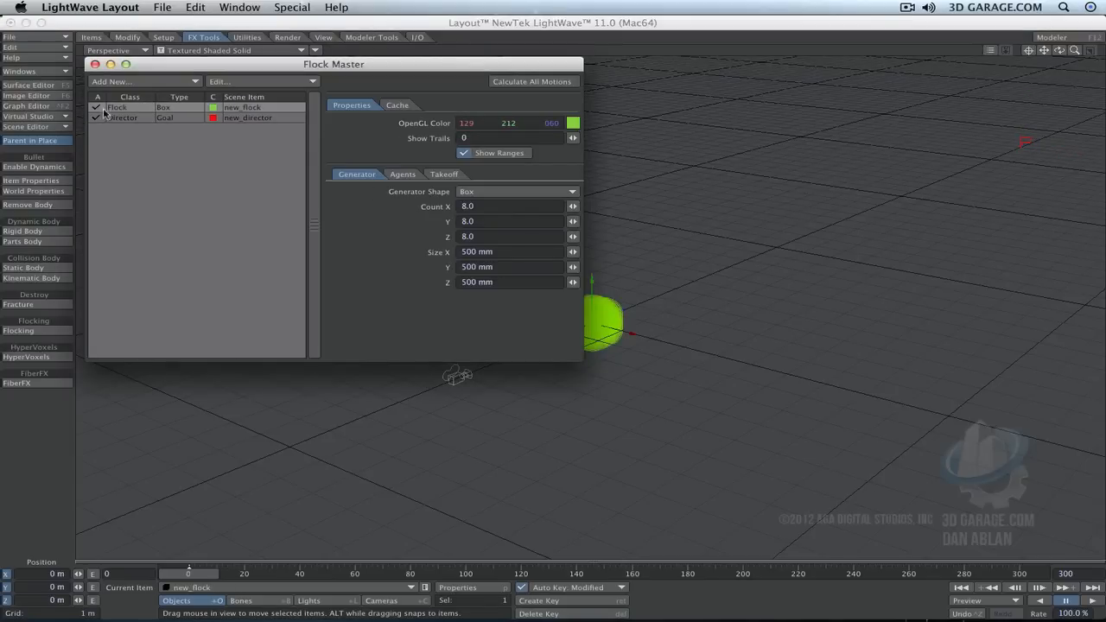
click(406, 176)
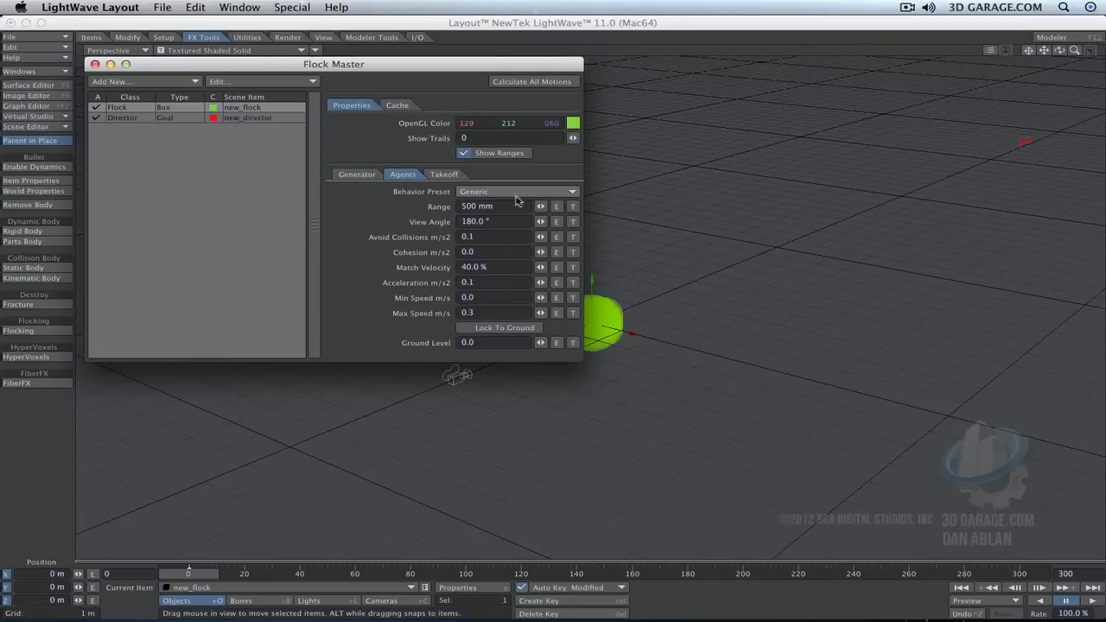
click(561, 192)
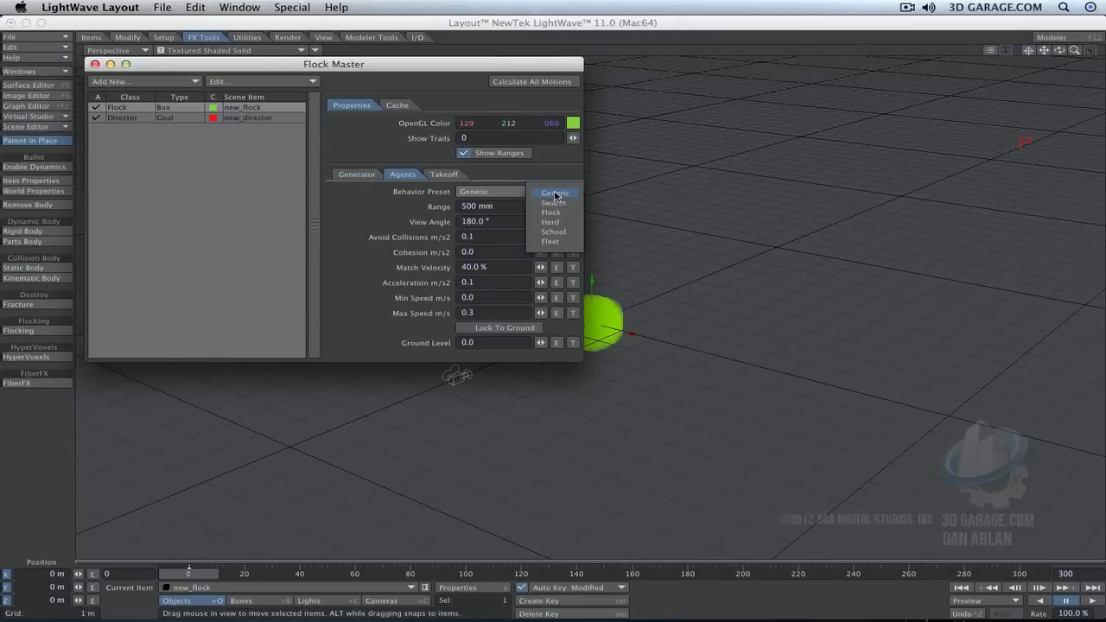
click(567, 203)
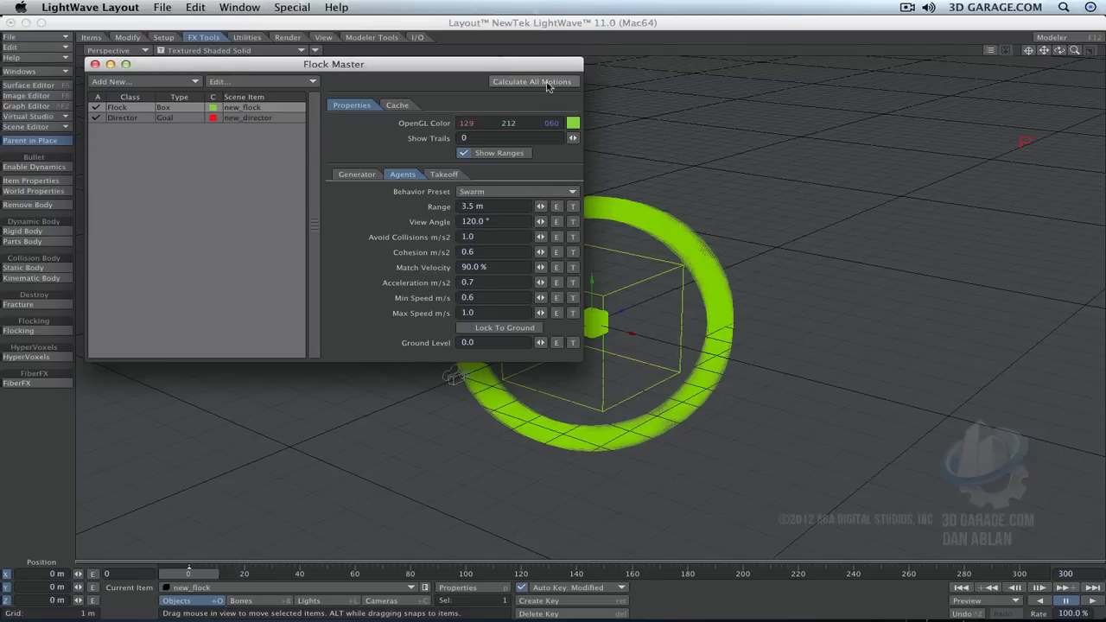
click(547, 82)
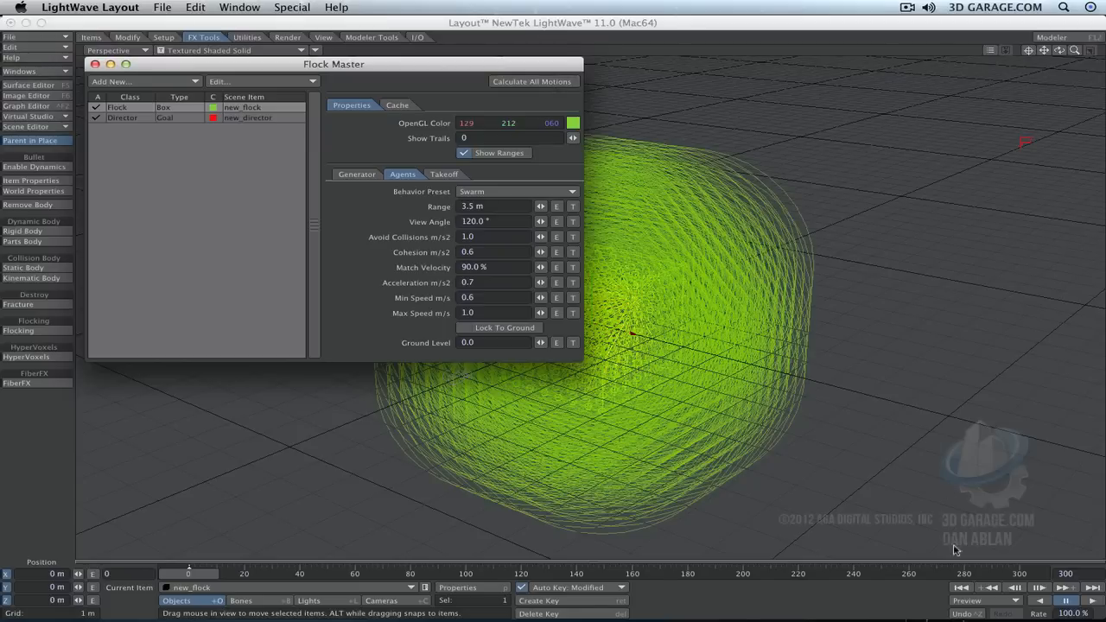
Step: Play back the recalculated Swarm motion to see how the agents move toward the goal director
click(1094, 602)
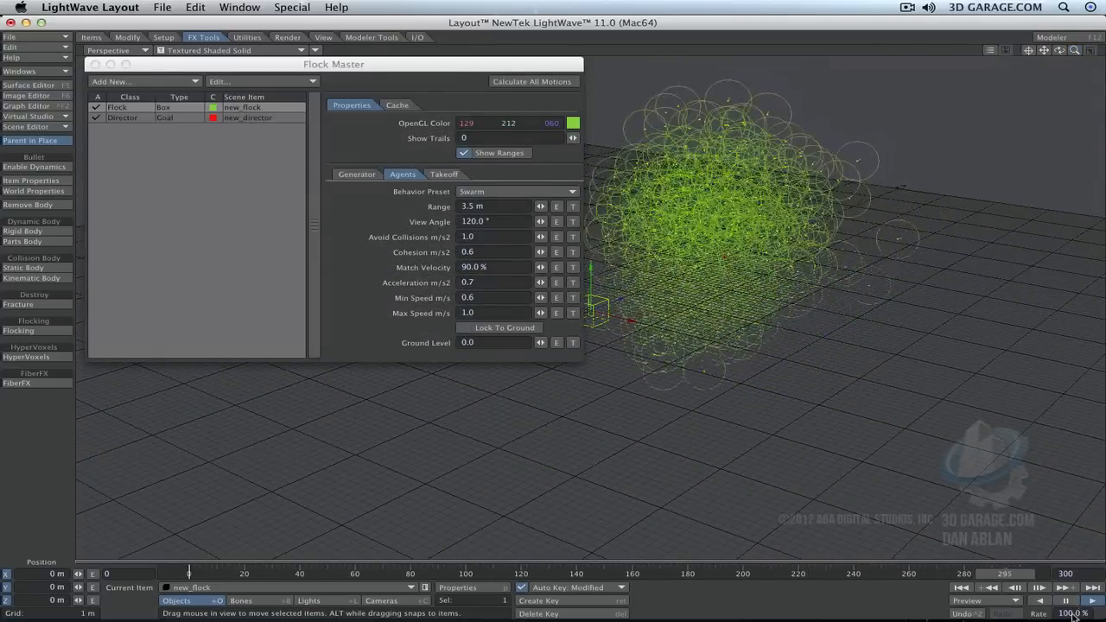
click(389, 187)
Step: Set the flock generator's count to 2 in X, Y and Z and recalculate all motions
click(357, 175)
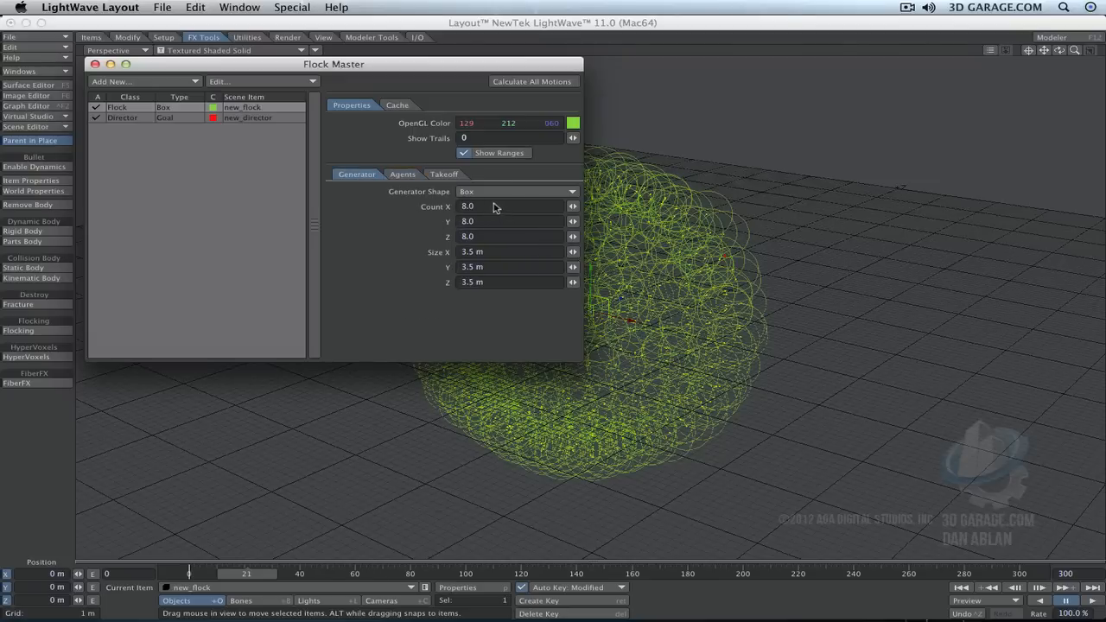
click(495, 208)
text(2)
key(Tab)
text(2)
key(Tab)
text(2)
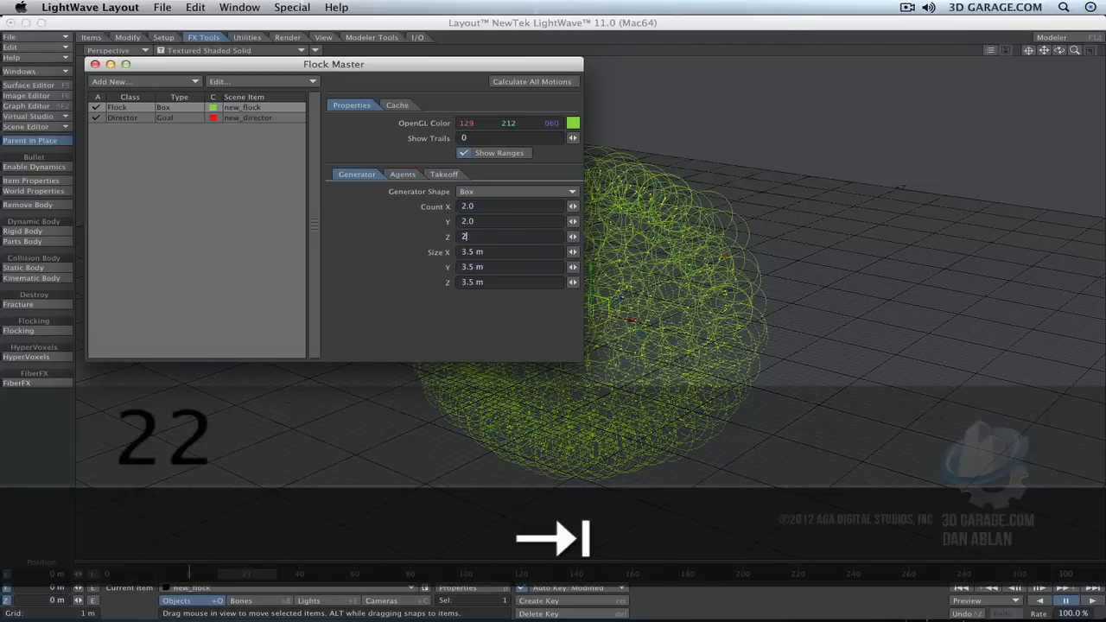
key(Escape)
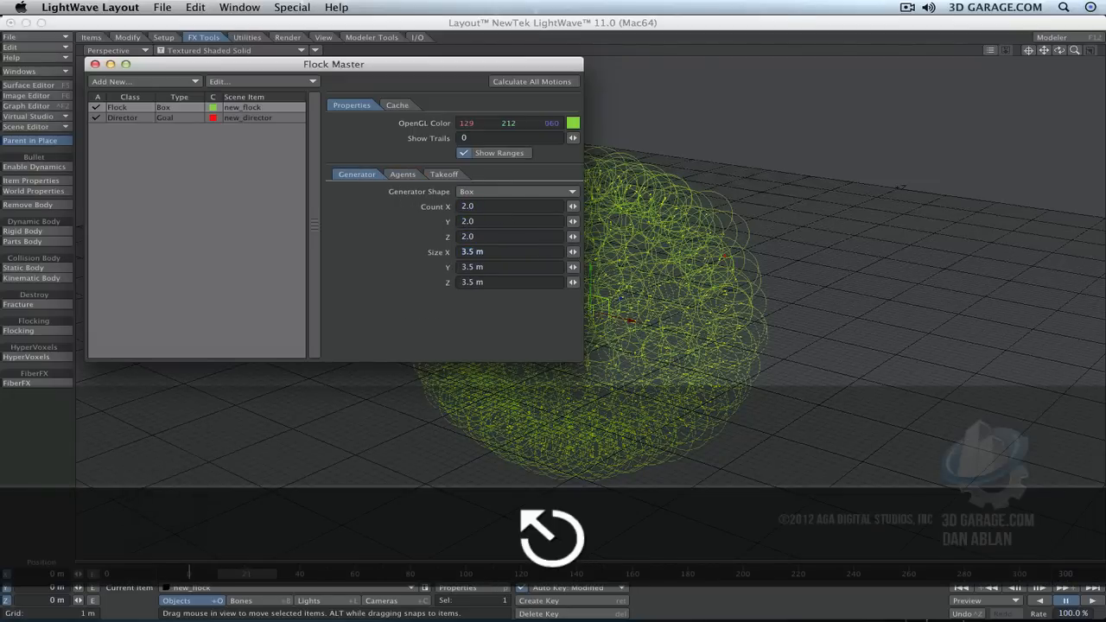
click(514, 83)
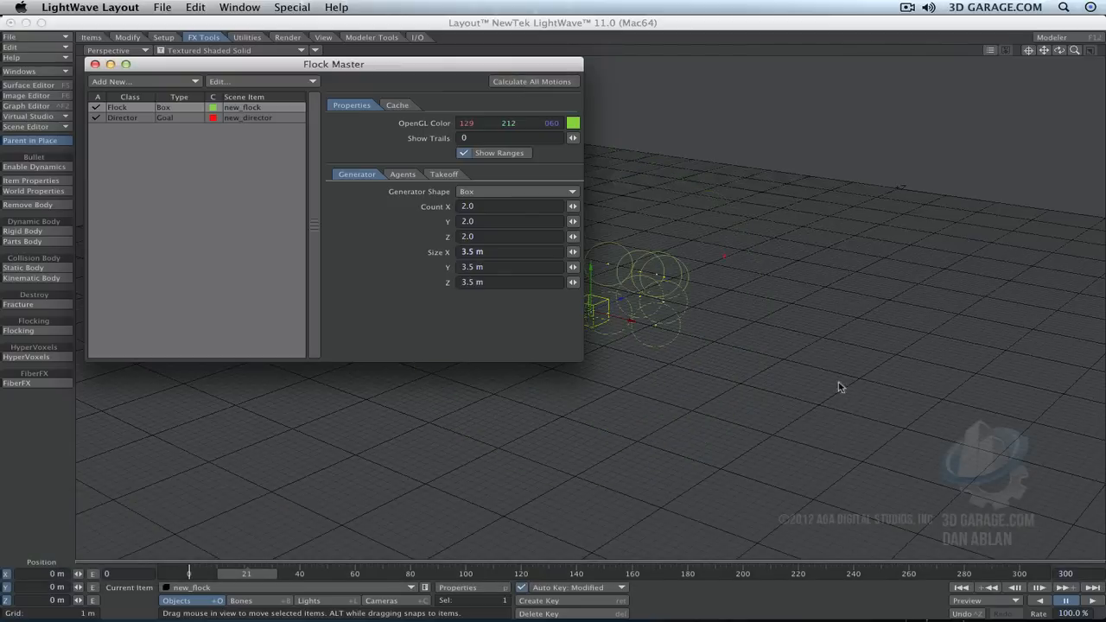
Step: Play back the motion of the 2 × 2 × 2 flock and pause it
drag(1045, 51, 1028, 149)
click(1092, 601)
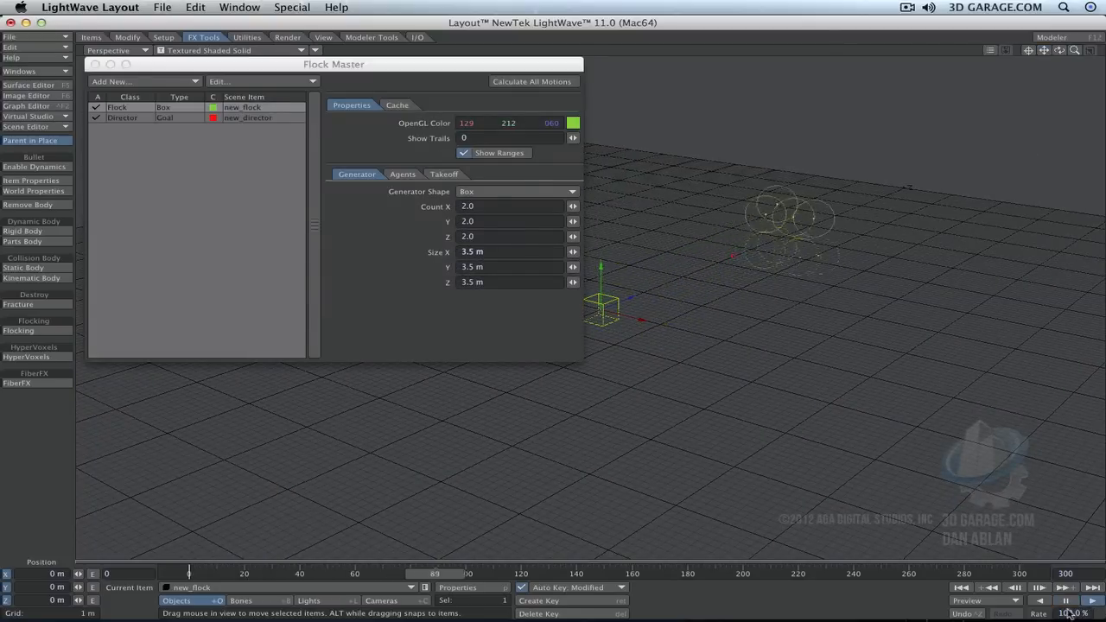
click(1066, 601)
click(525, 215)
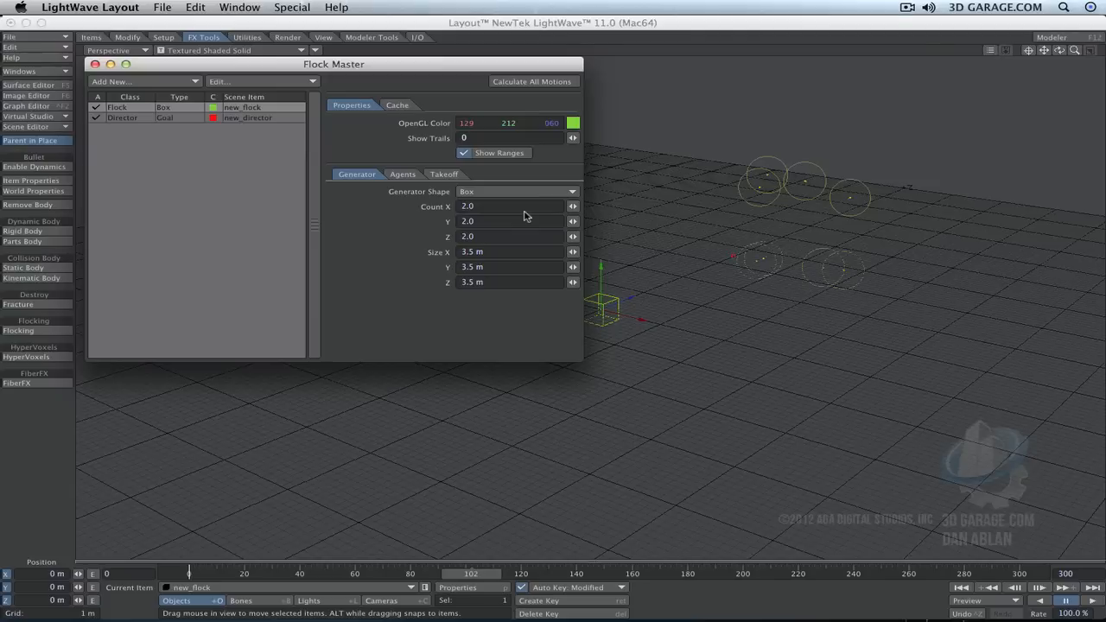
Step: Set the flock generator's count to 6 in X, Y and Z and recalculate all motions
click(482, 212)
text(6)
key(Tab)
text(6)
key(Tab)
text(6)
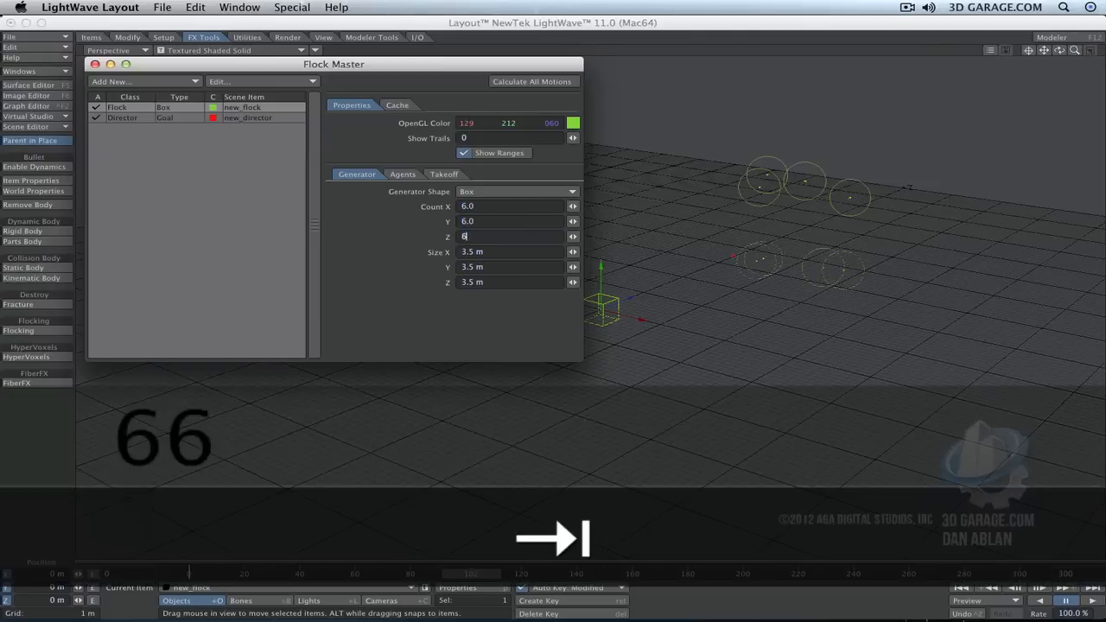
click(523, 82)
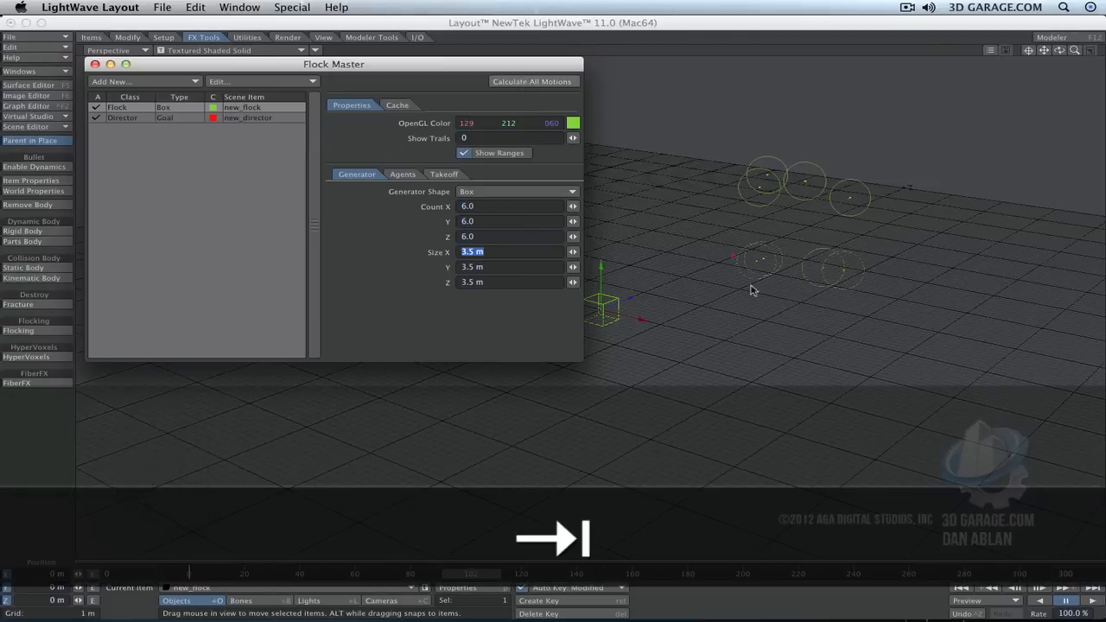
Step: Play the 6 × 6 × 6 flock's motion from frame 0 and return to the first frame
click(963, 588)
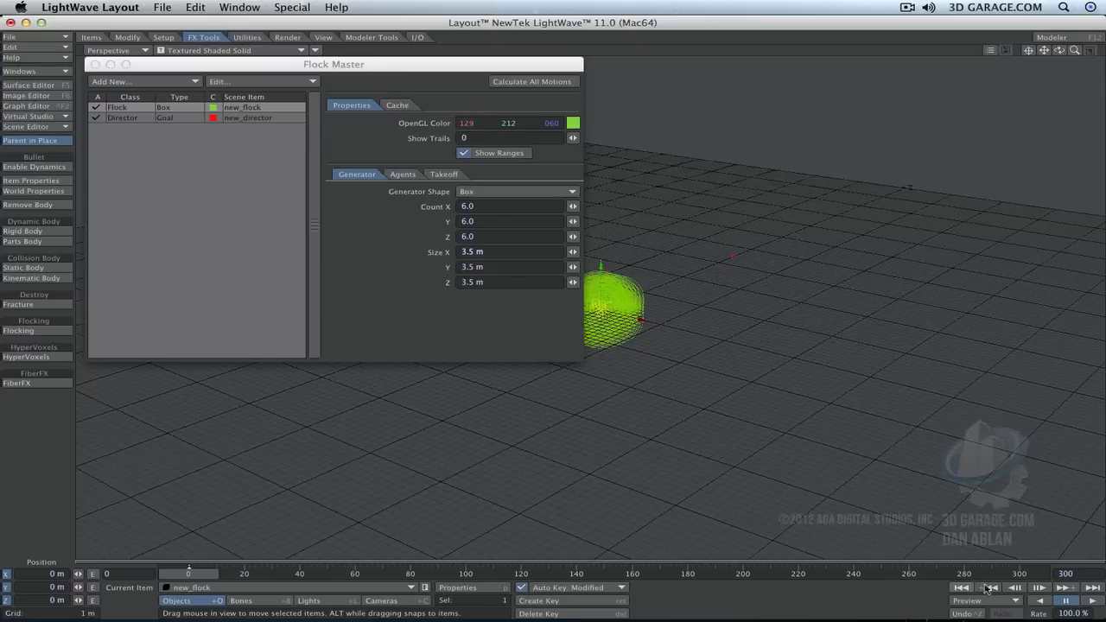
click(1094, 604)
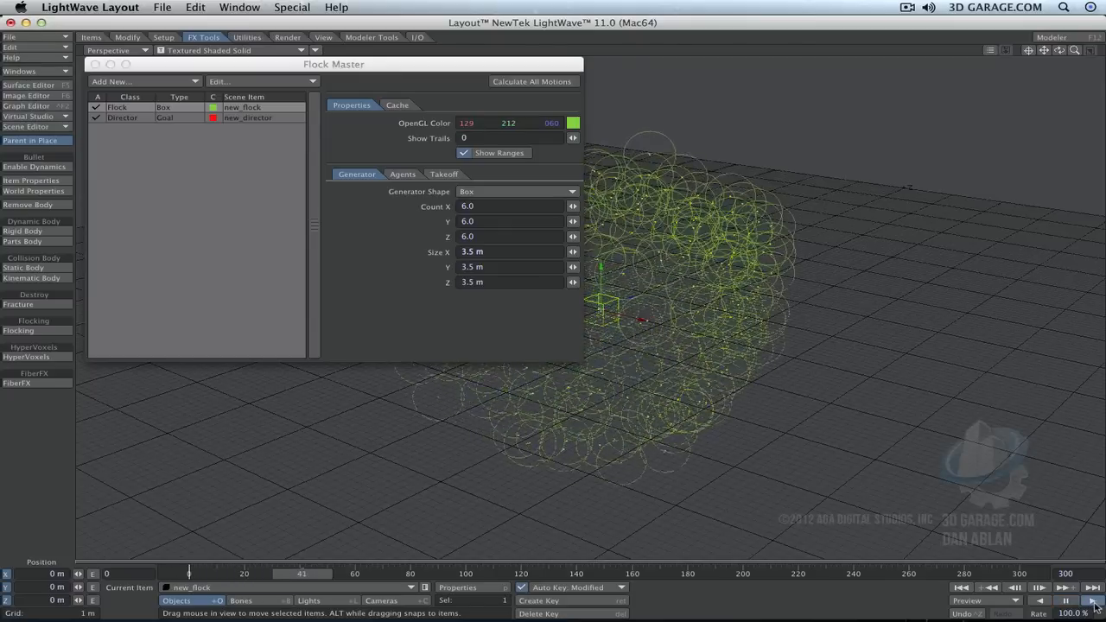
click(963, 588)
Step: Move the goal director farther away from the flock along the Z axis
click(736, 259)
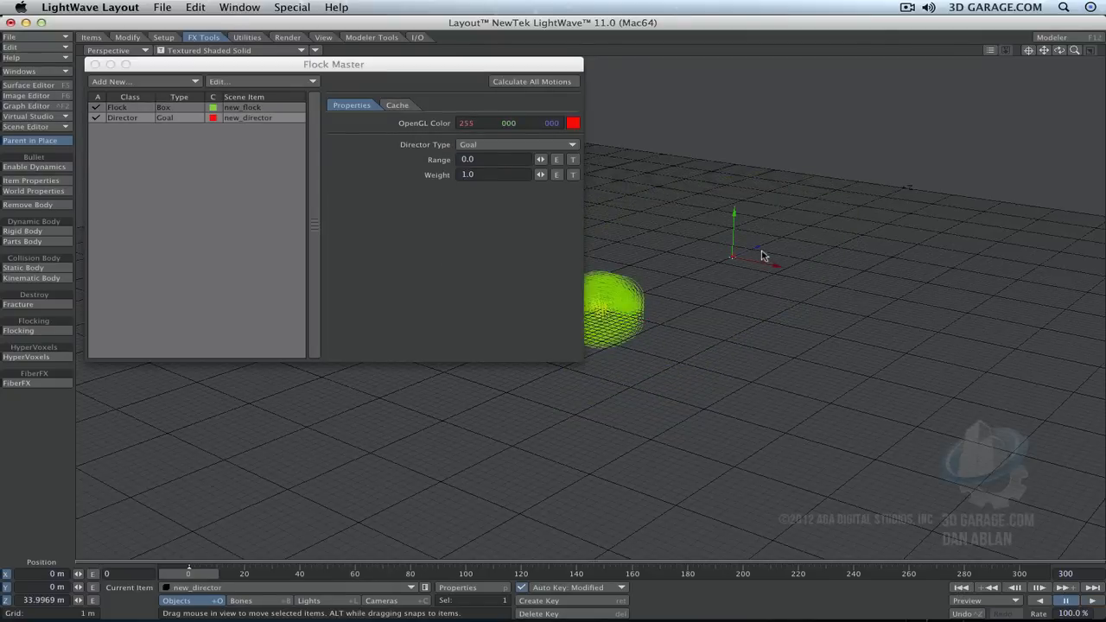
drag(736, 259, 895, 191)
Step: Set the behavior preset of the flock's agents to Flock
click(147, 107)
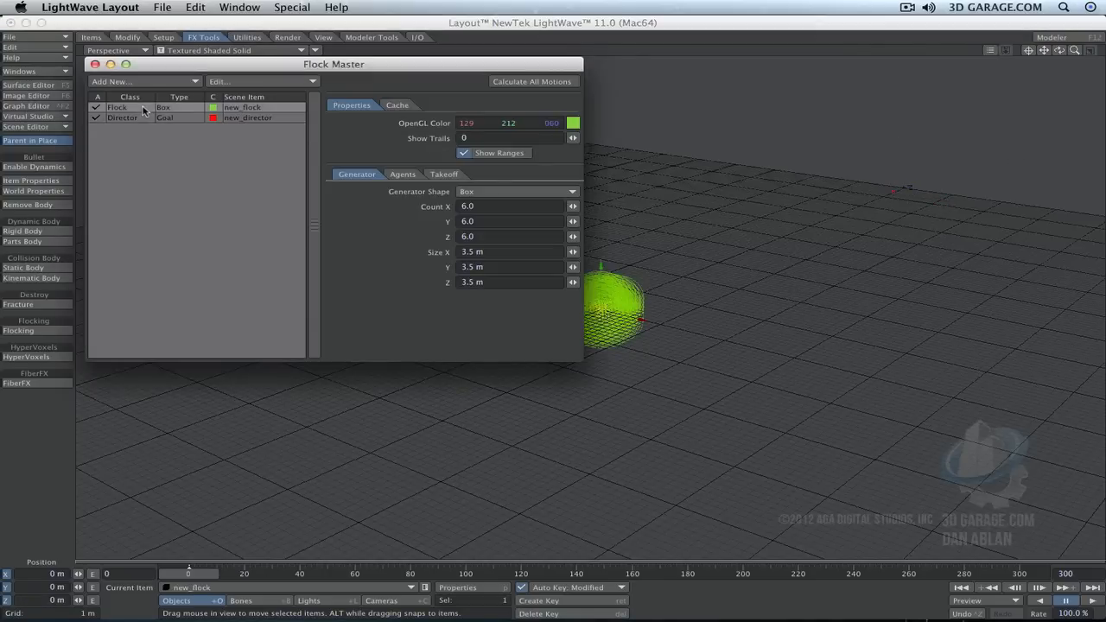
click(412, 175)
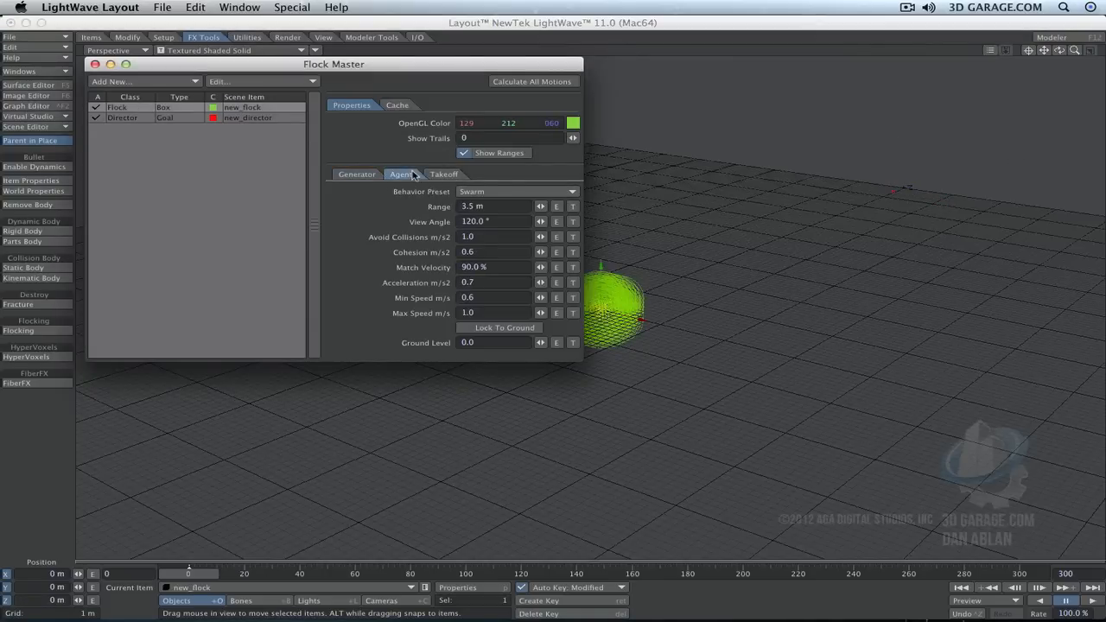
click(556, 192)
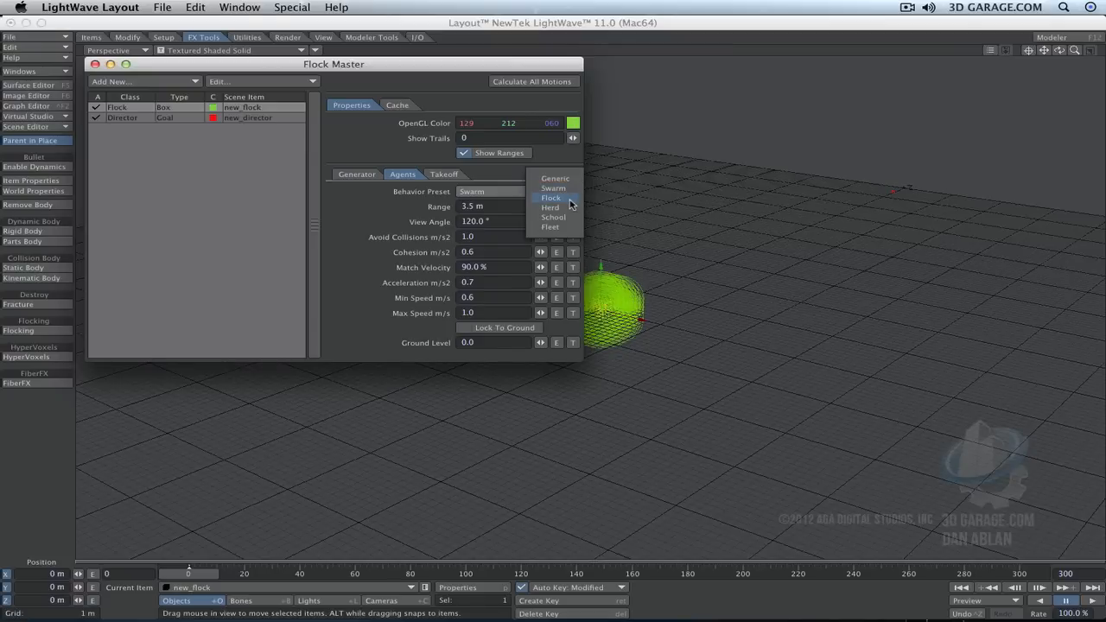
click(570, 202)
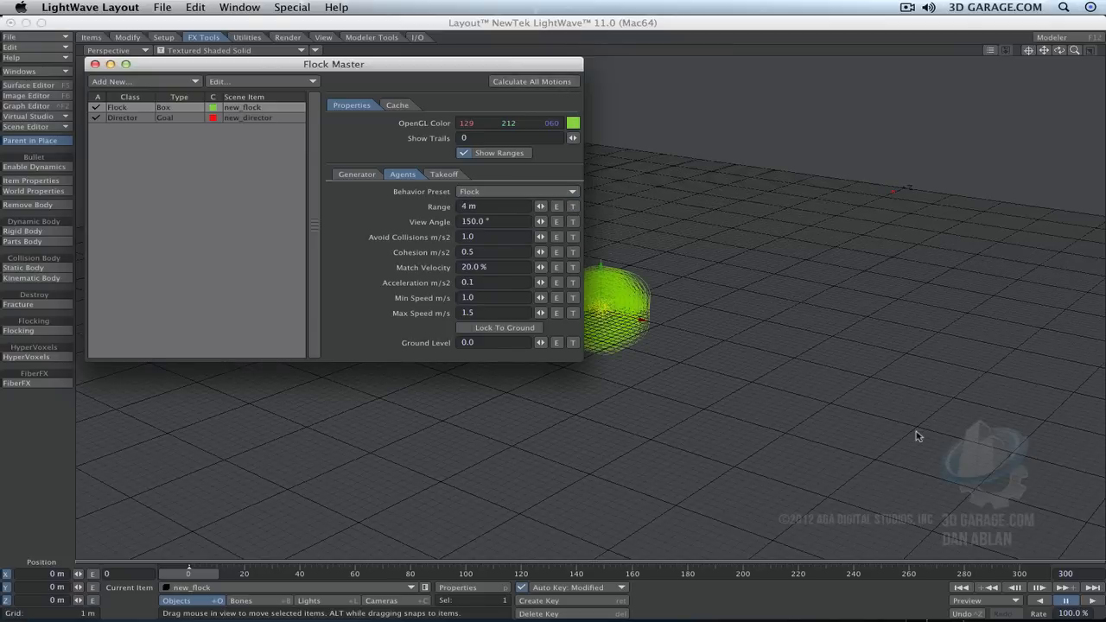
Step: Play back the Flock preset's motion, pause it and return to frame 0
click(1095, 601)
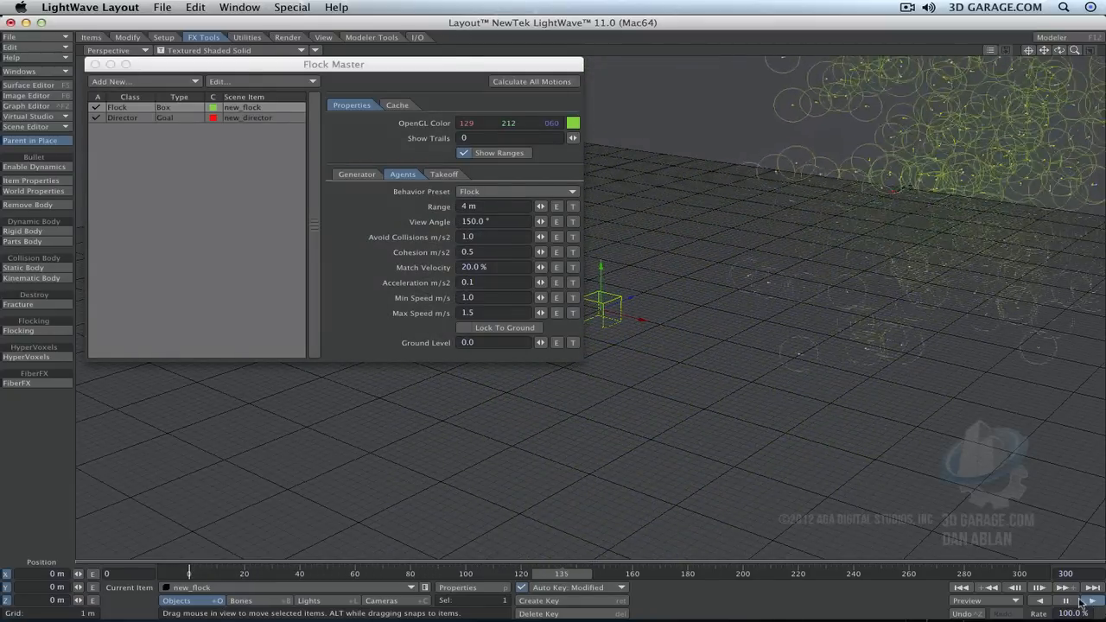
click(1066, 600)
click(961, 588)
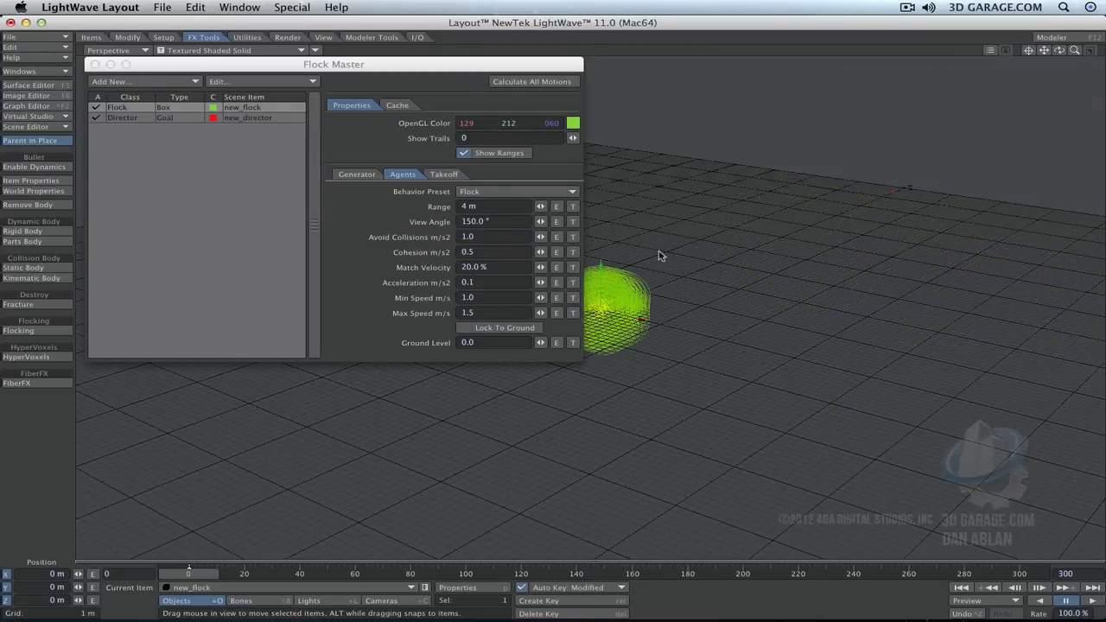
Step: Set the agents' behavior preset to Herd and recalculate all motions
click(510, 198)
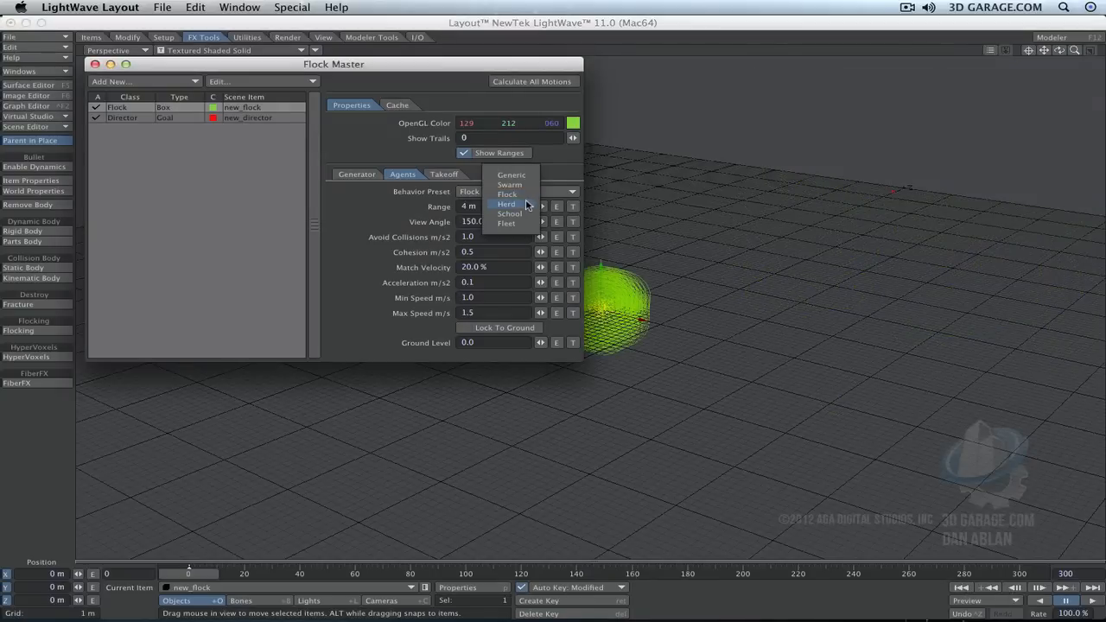
click(525, 203)
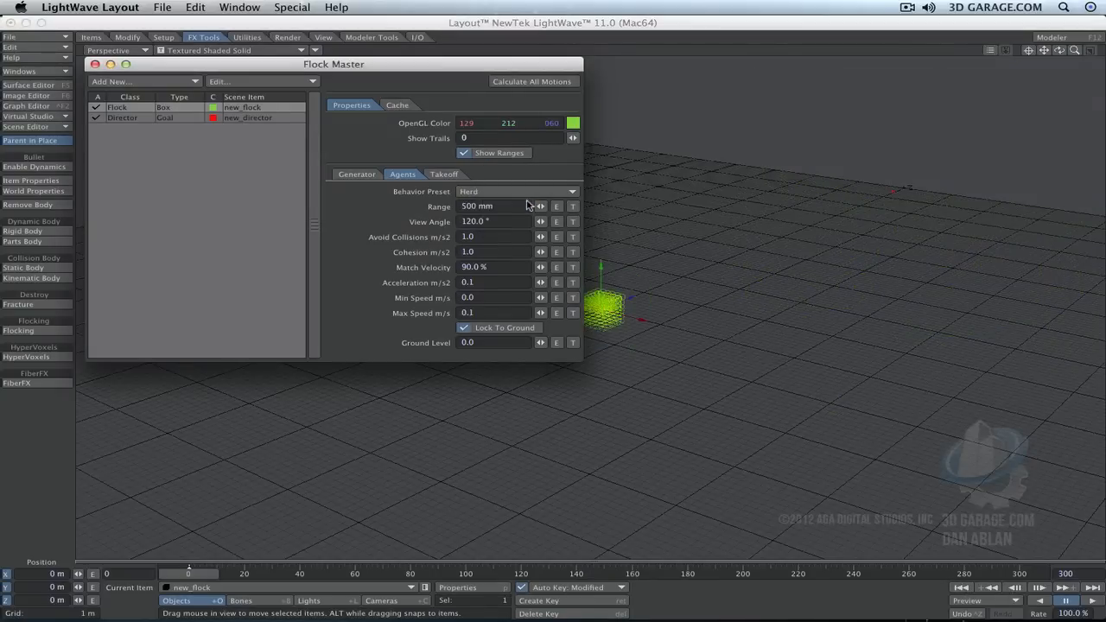
click(558, 84)
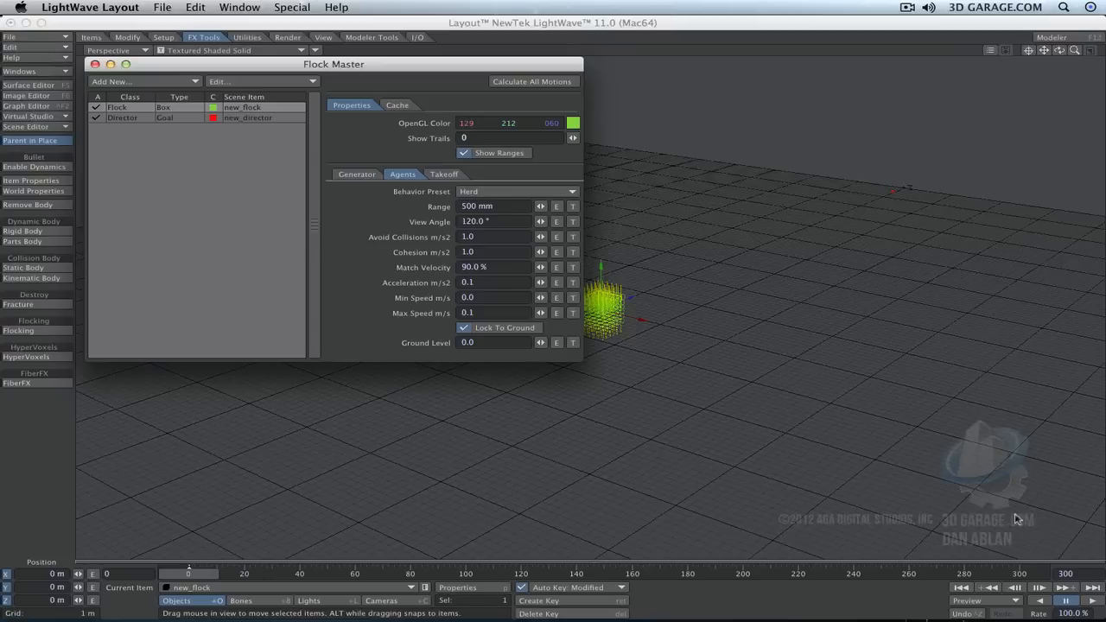
Step: Play back the Herd preset's motion, pause it and return to frame 0
click(1090, 603)
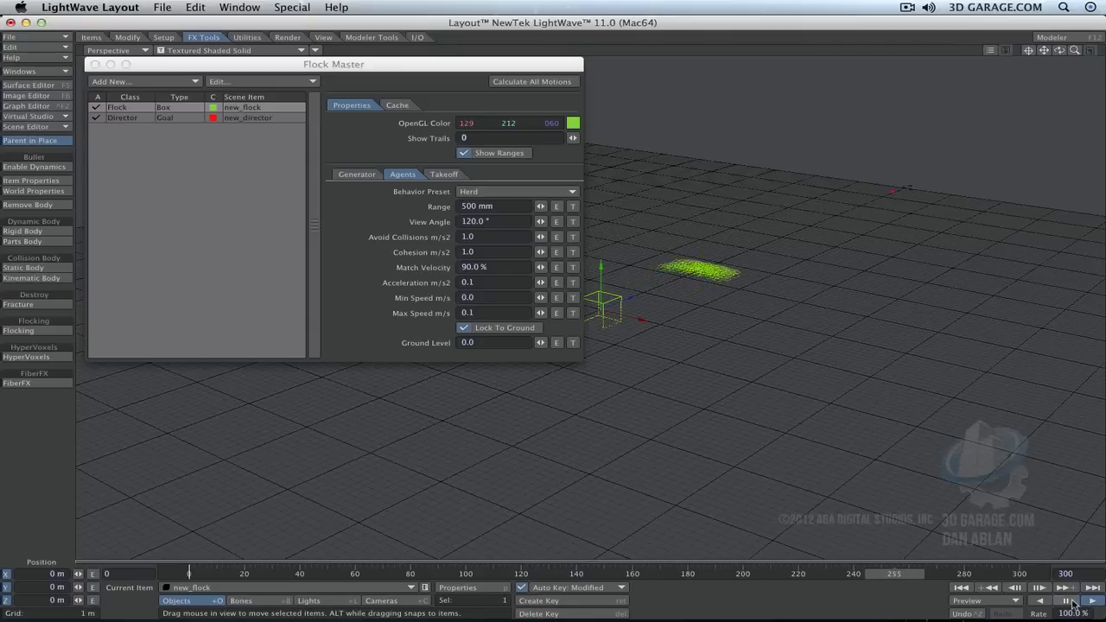
click(1066, 601)
click(962, 588)
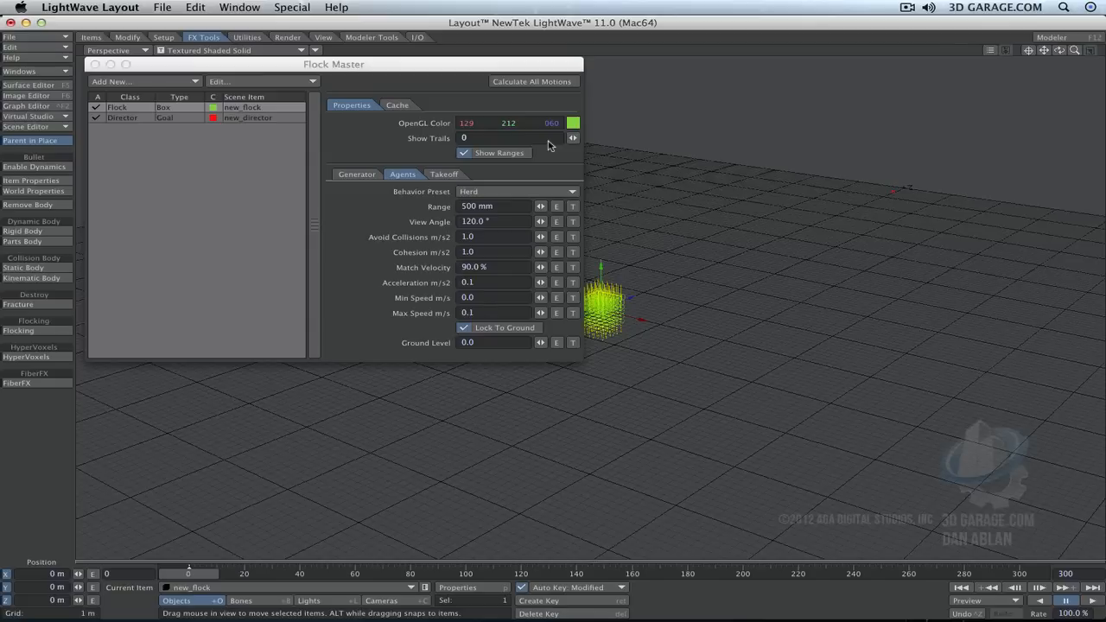
Step: Set the agents' behavior preset to School and play back the resulting motion
click(529, 195)
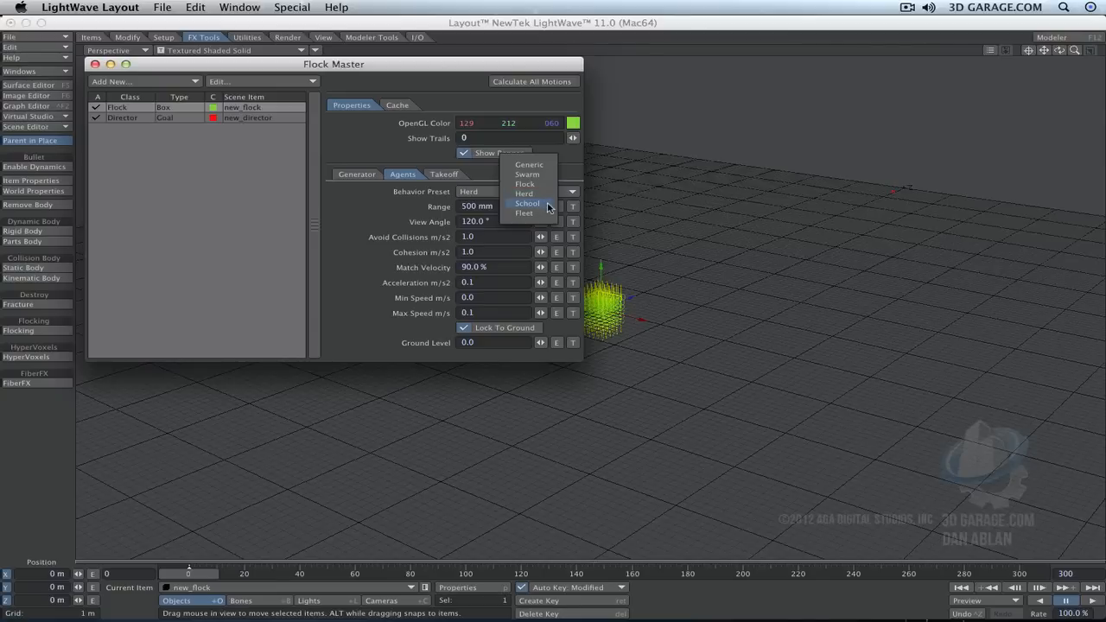
click(546, 209)
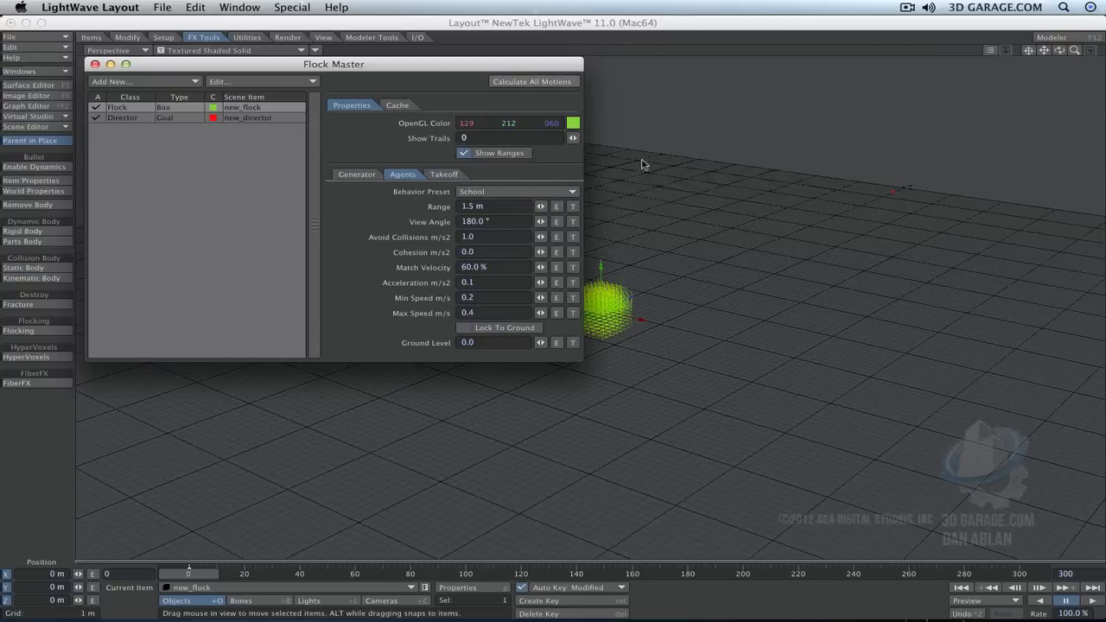
click(1094, 602)
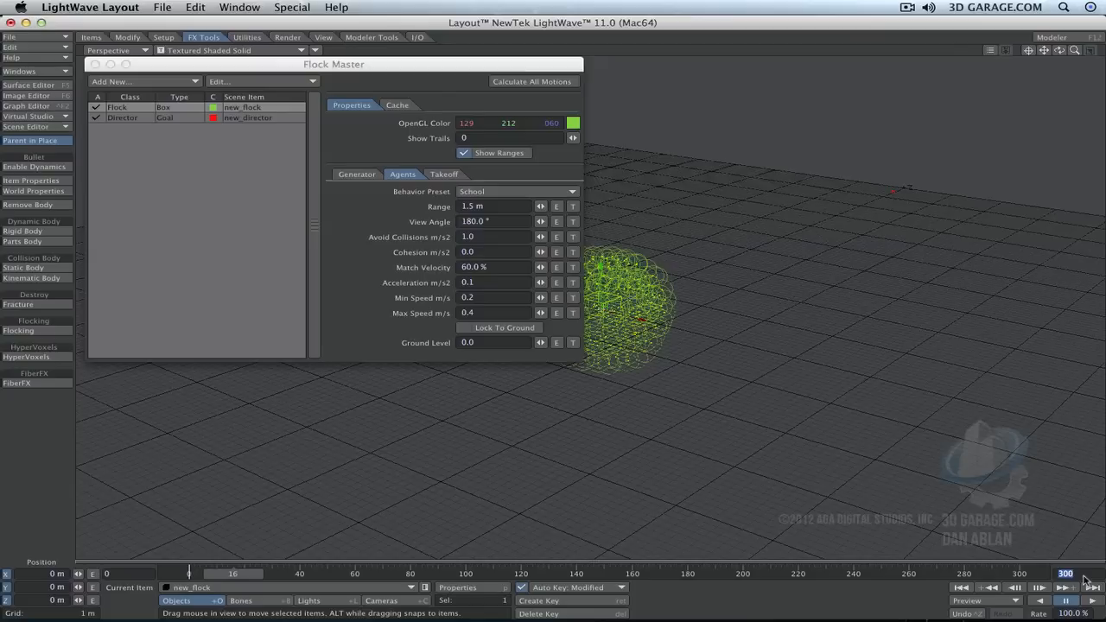
Step: Extend the animation timeline by setting its last frame to 450
text(450)
key(Return)
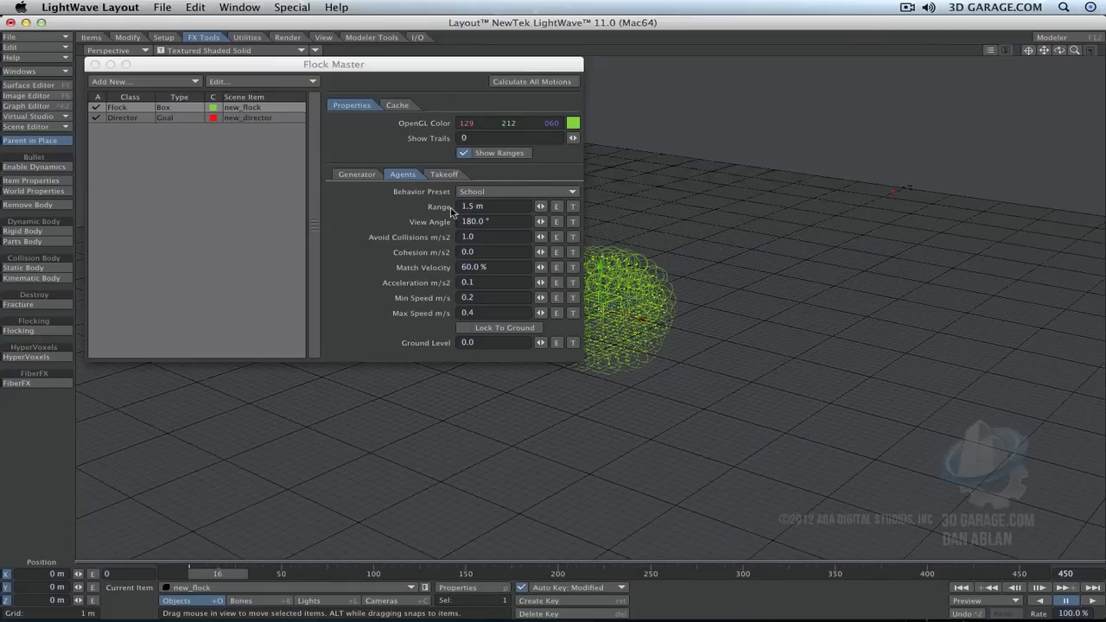
Step: Set the School agents' range to 0.2 m and recalculate all motions
click(496, 208)
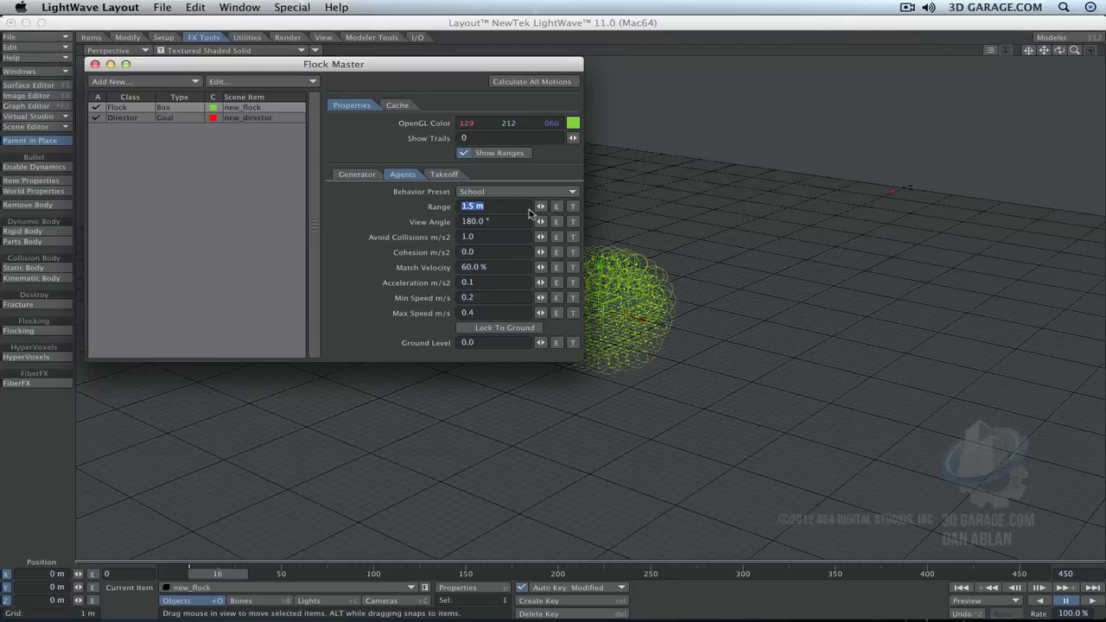
key(BackSpace)
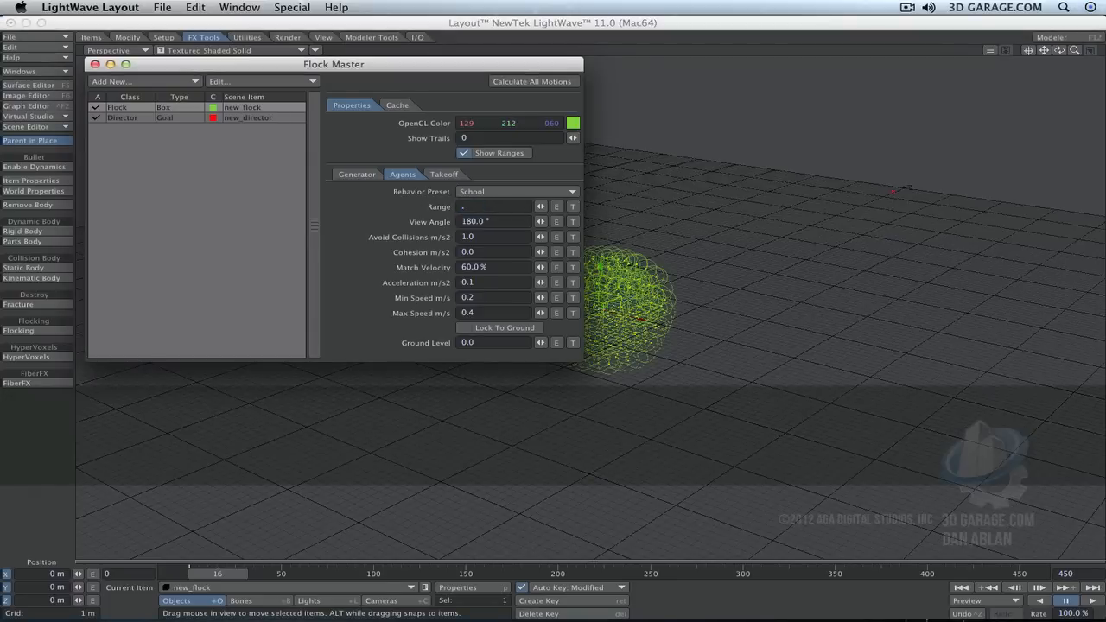
text(.2)
key(Return)
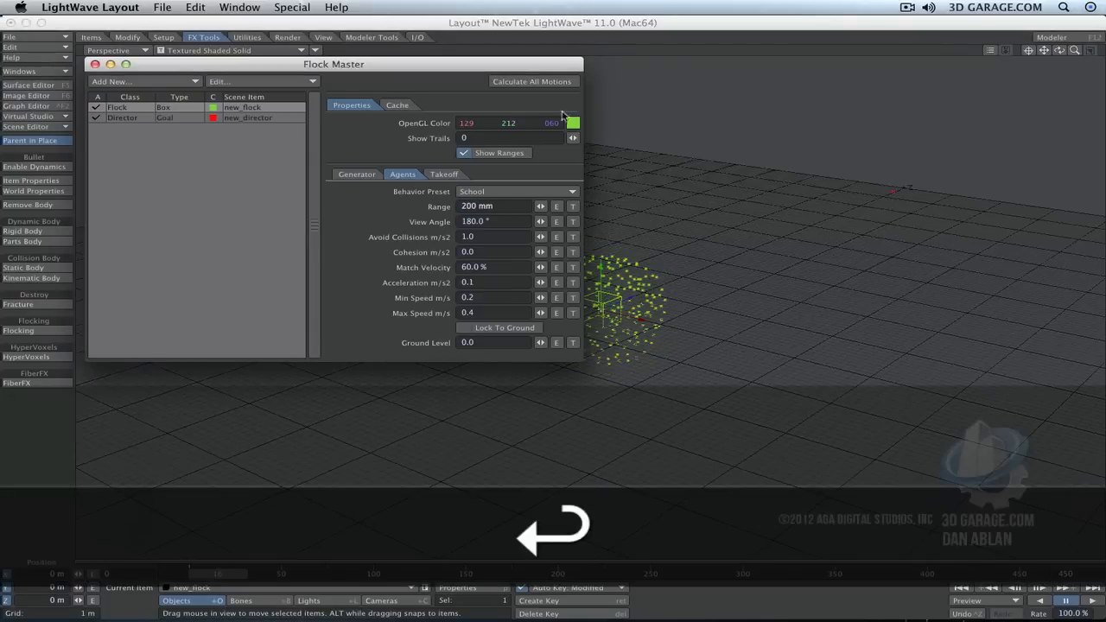
click(558, 84)
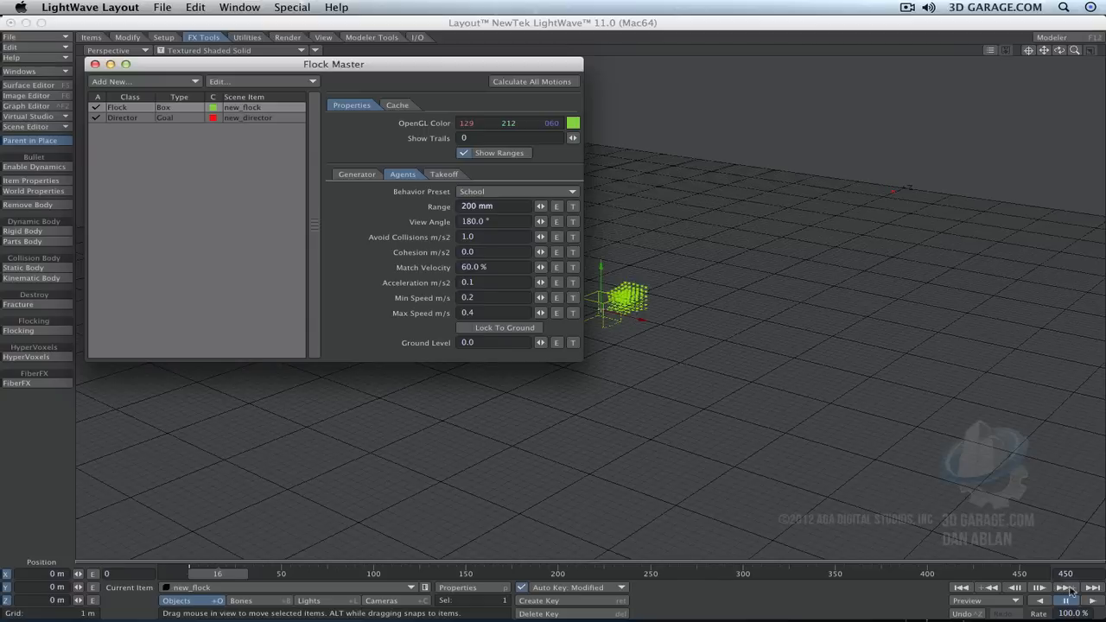
Step: Play back the School motion with the reduced agent range, pause it and return to frame 0
click(1094, 601)
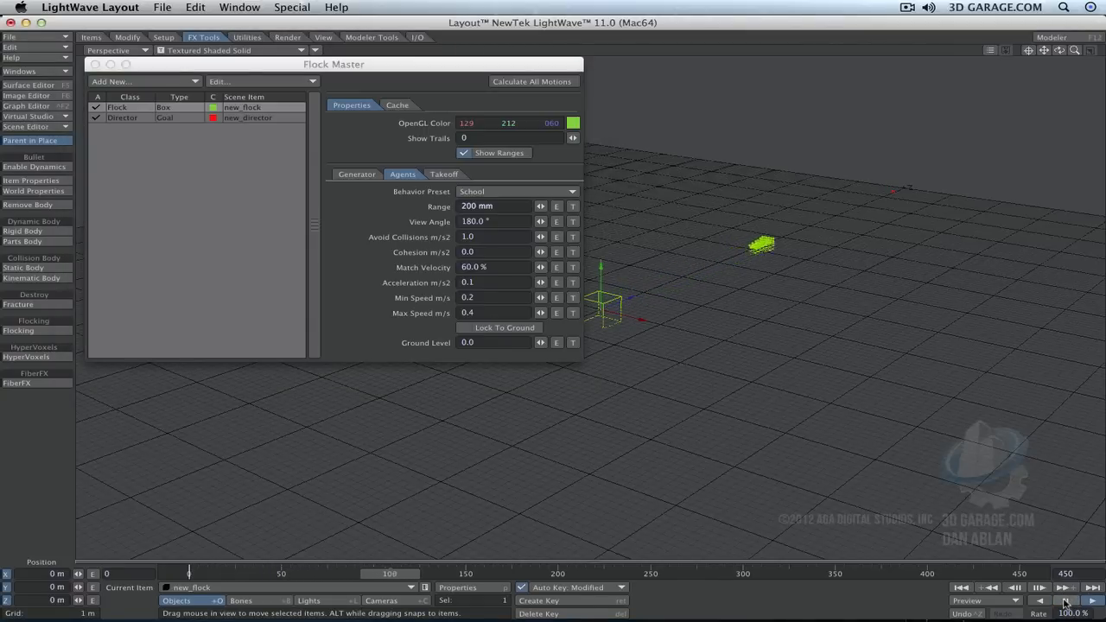
click(1066, 602)
click(962, 588)
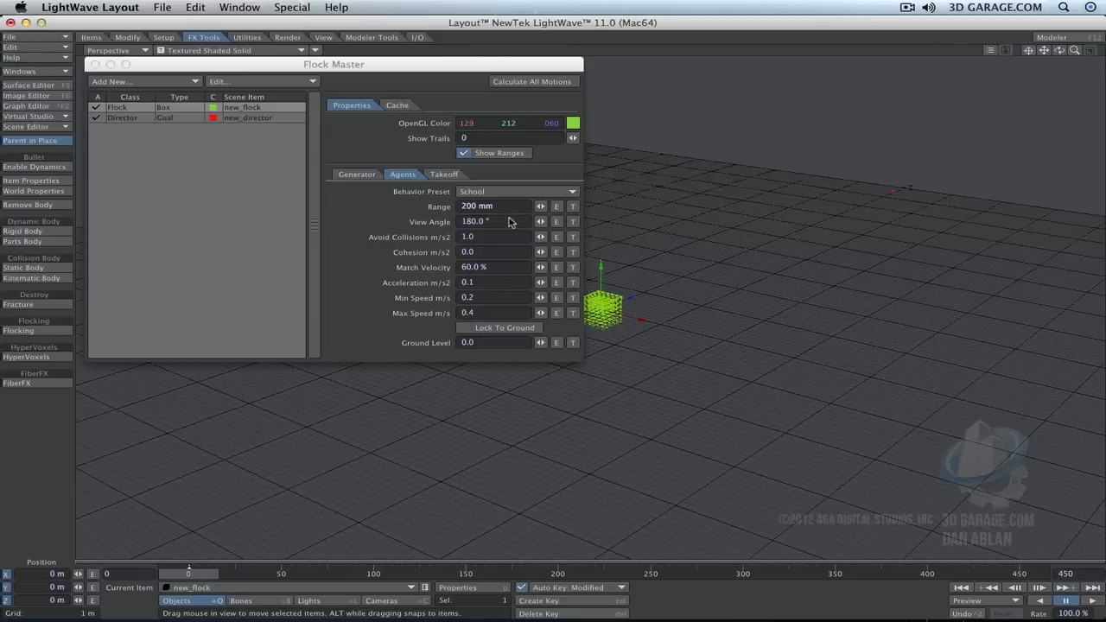
Step: Set the School agents' range to 1 m
click(411, 203)
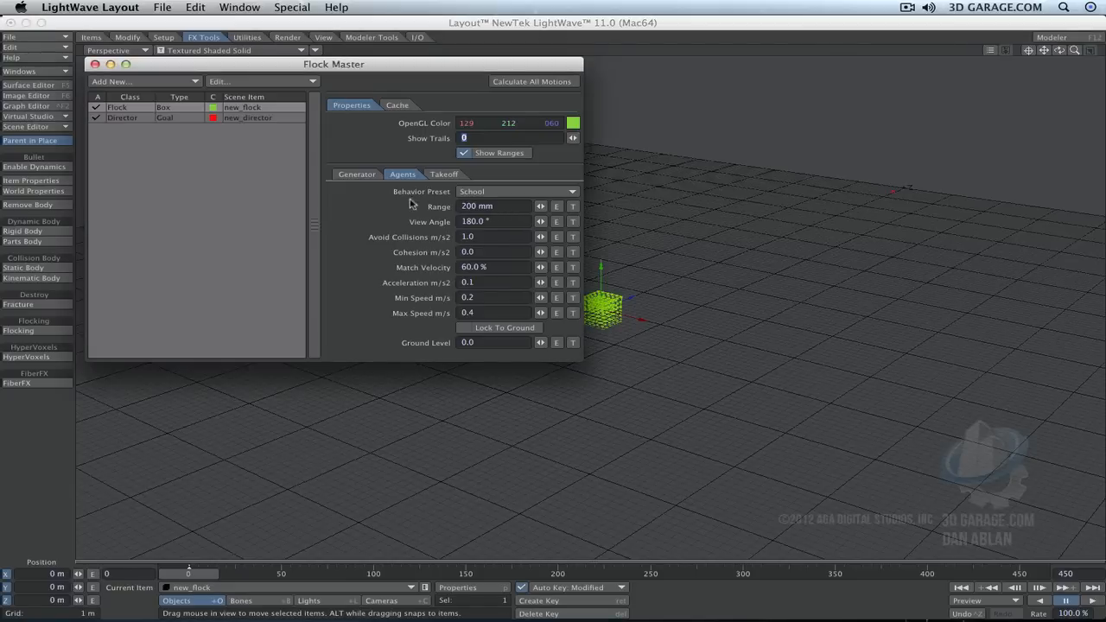
double_click(507, 206)
text(1)
key(Tab)
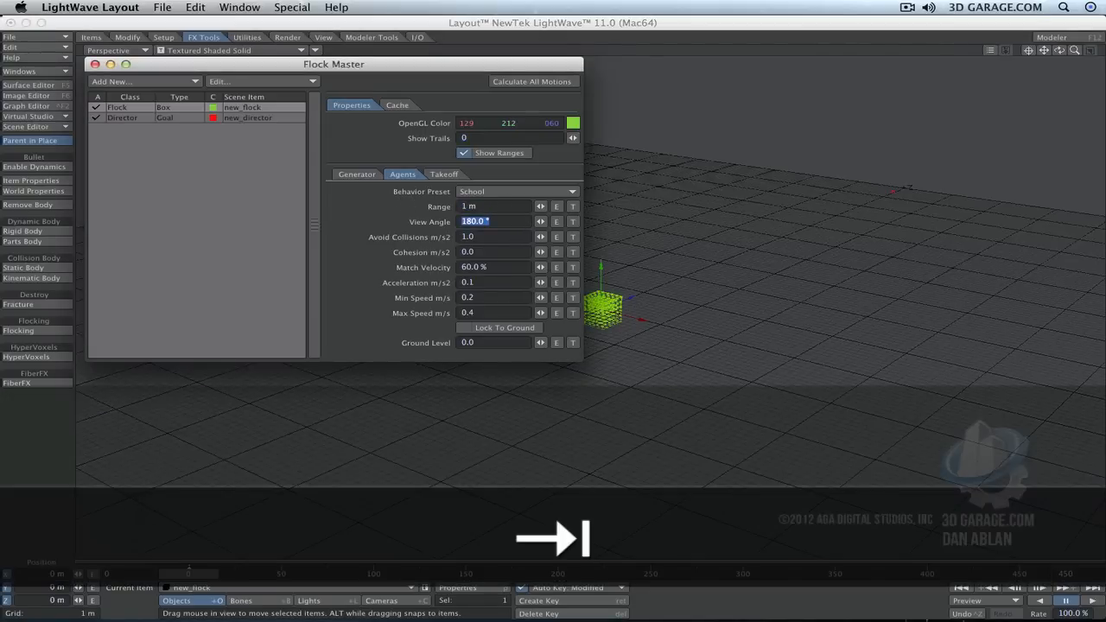
Step: Set the School agents' view angle to 90° and preview the motion briefly, returning to frame 0
text(90)
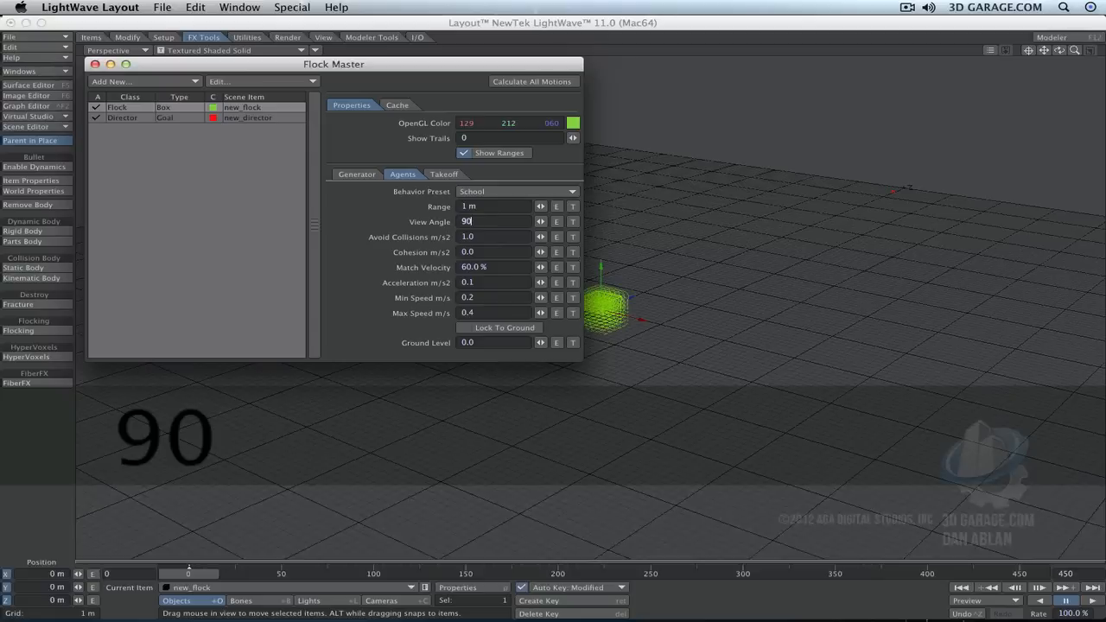
key(Return)
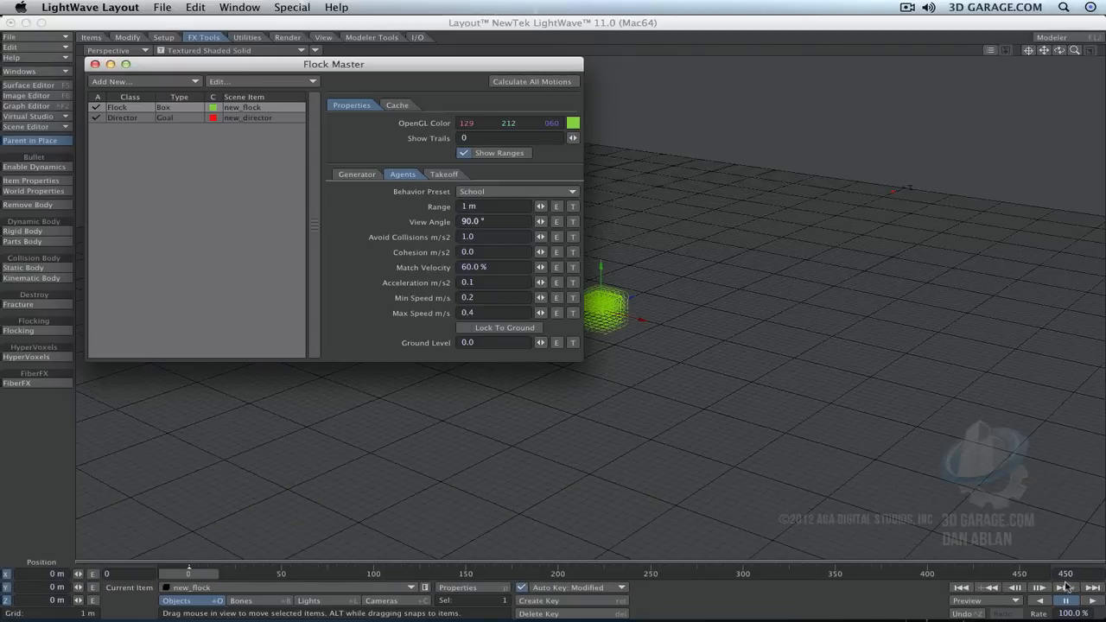
click(1094, 601)
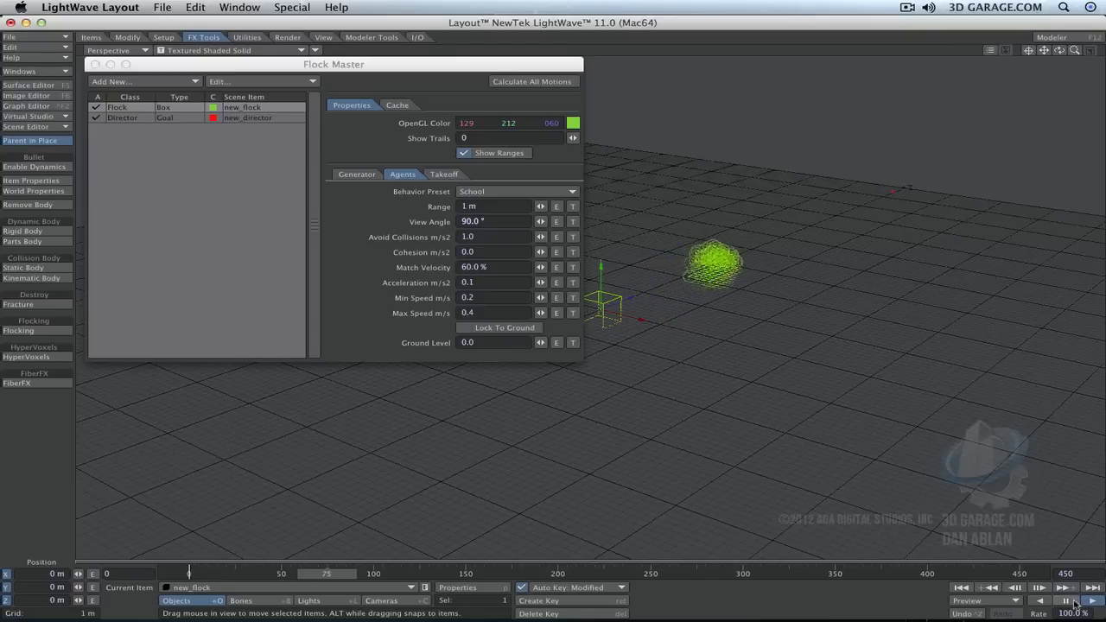
click(1066, 601)
click(960, 587)
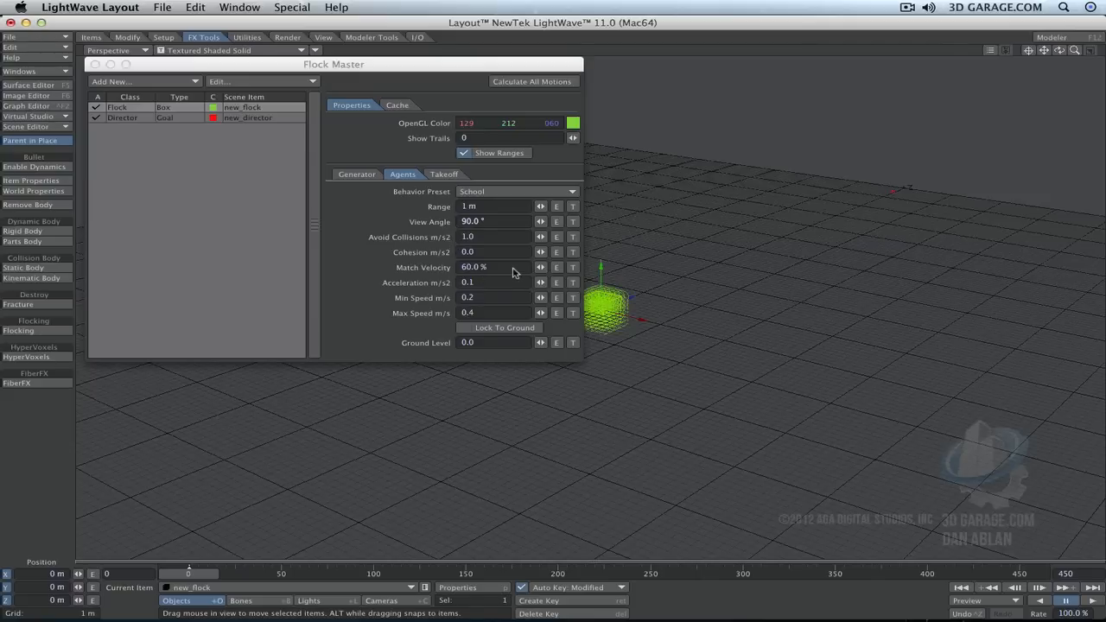
Step: Set the School agents' acceleration to 8 m/s2 and preview the motion from the first frame, returning to frame 0
click(490, 287)
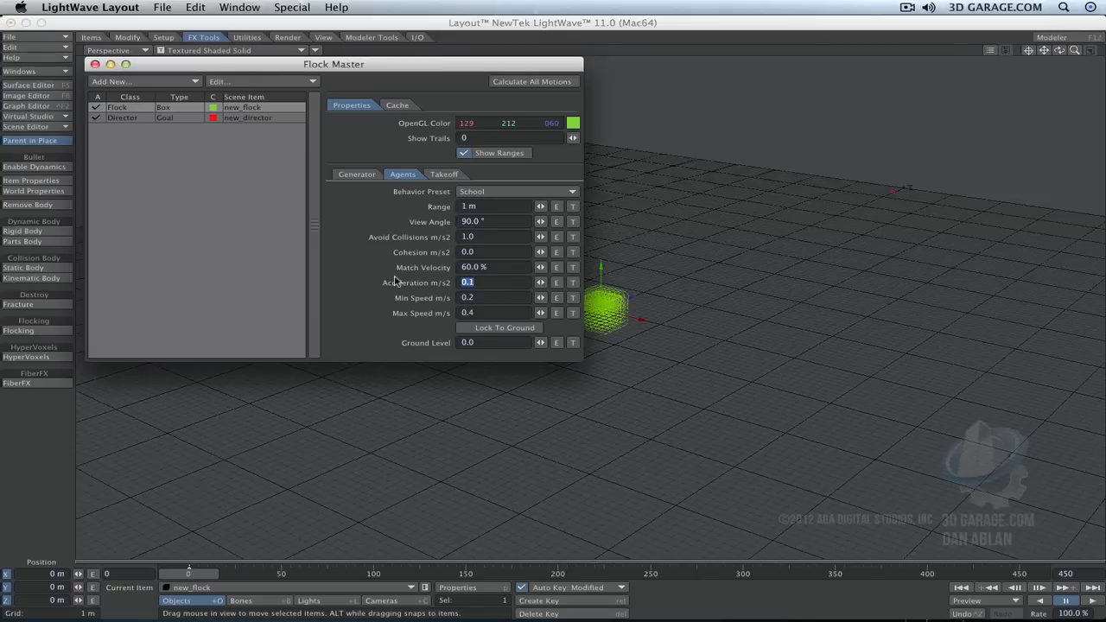
text(8)
key(Return)
click(962, 589)
click(1093, 601)
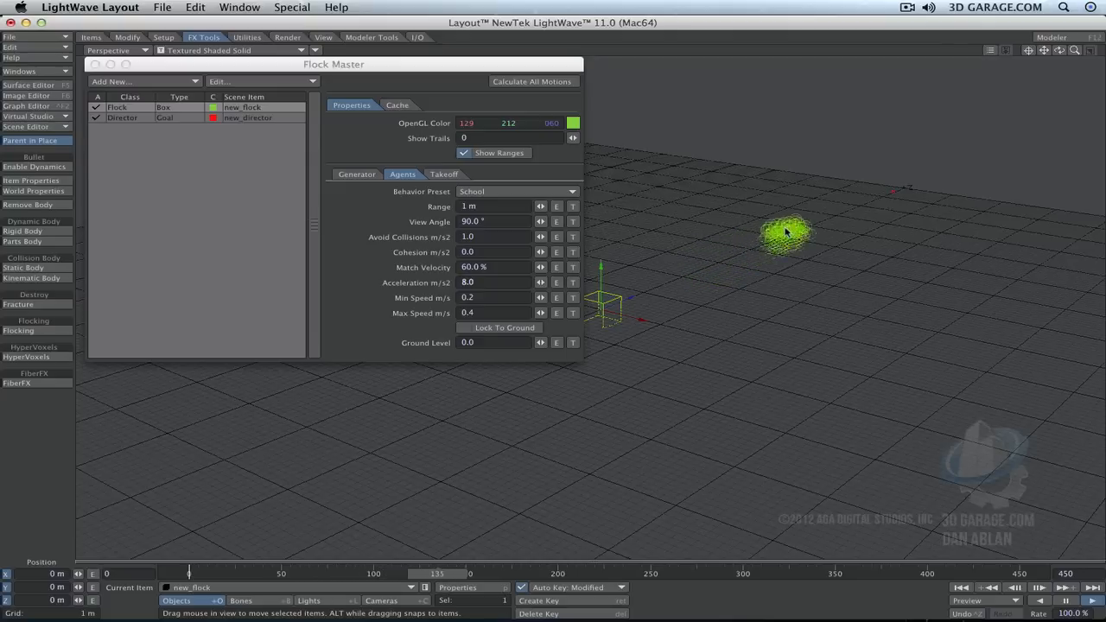
click(1067, 601)
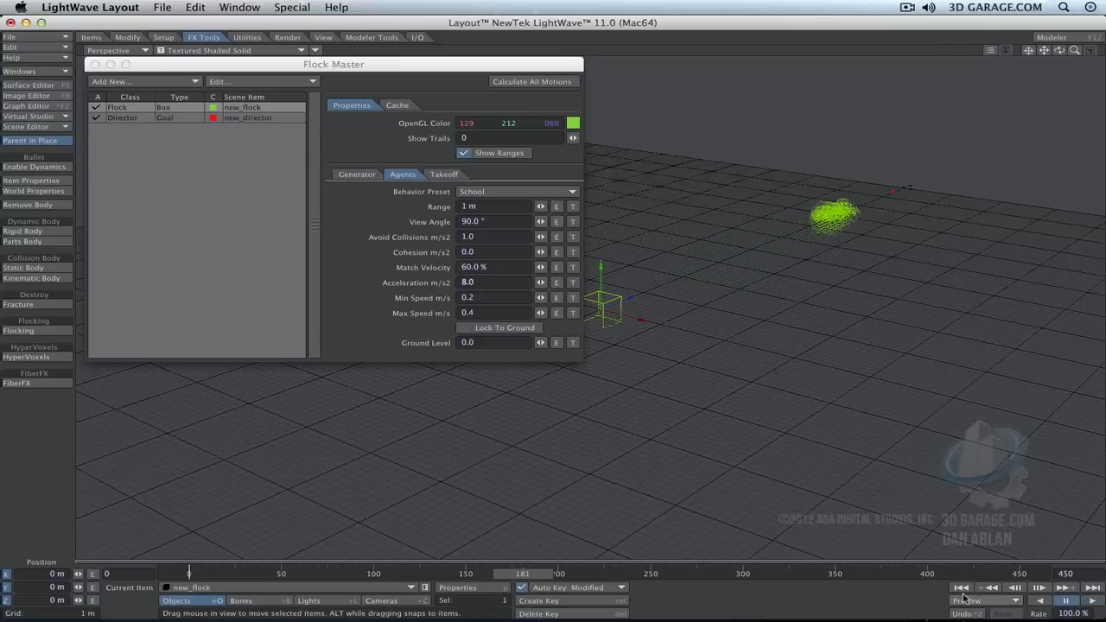
click(962, 590)
Step: Switch the agents' behavior preset to Flock and lock them to the ground
click(531, 191)
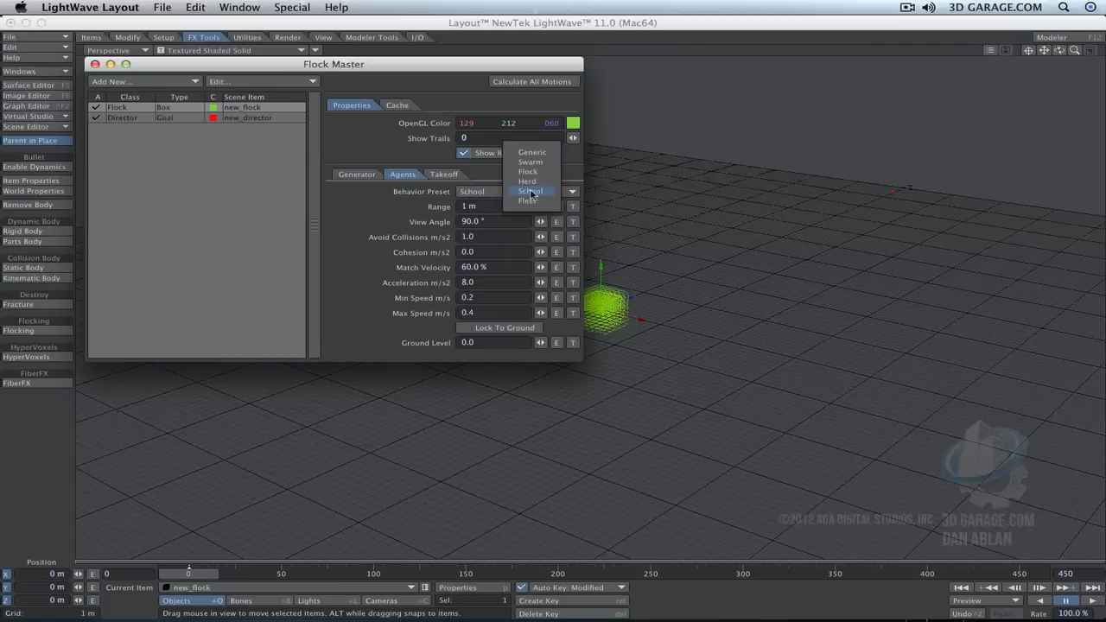
click(531, 171)
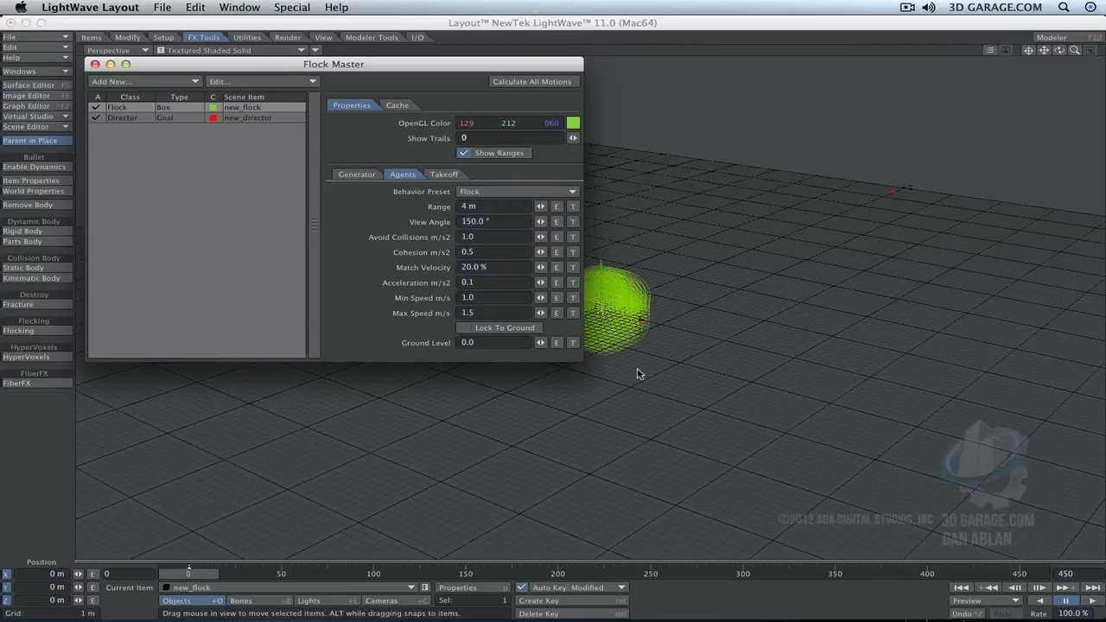
click(486, 326)
Step: Recalculate all motions and play back the ground-locked Flock animation
click(546, 82)
click(1096, 603)
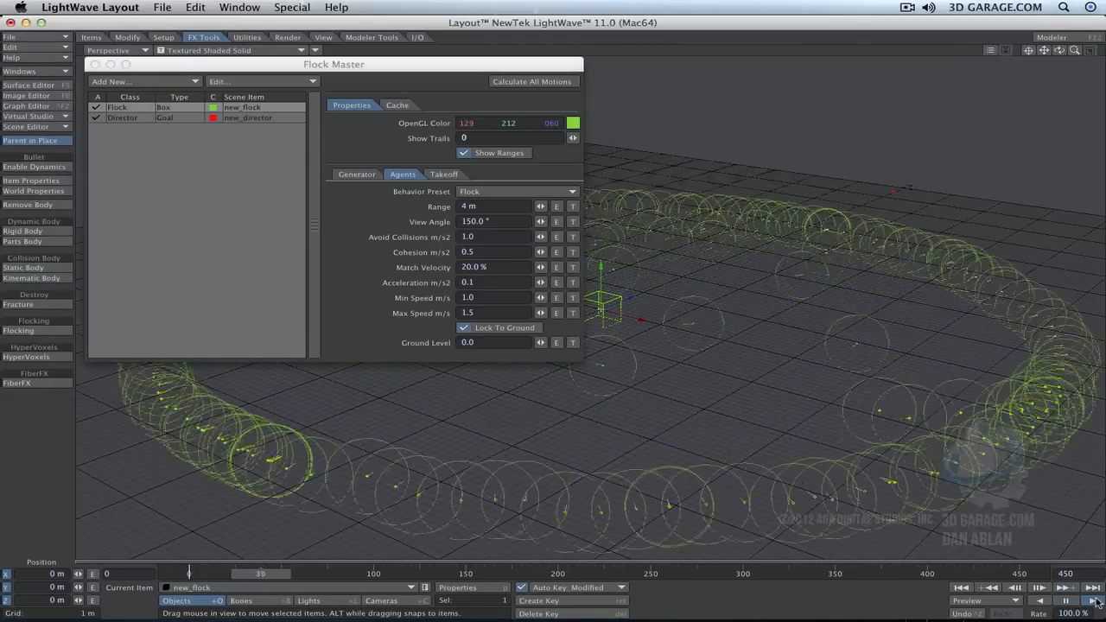